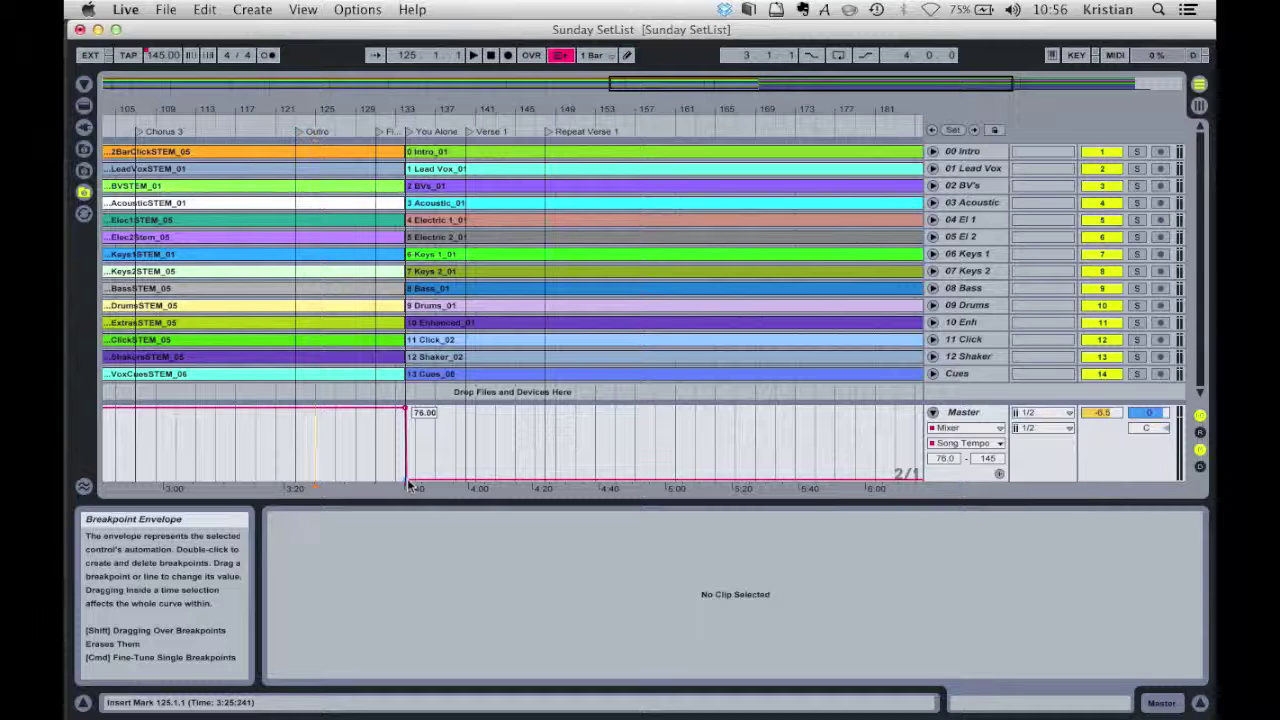
Step: Select all You Alone clips from 0 Intro_01 to 13 Cues_08, turn on Warp and set their warp mode to Complex
{"action": "left_click", "coordinate": [594, 153]}
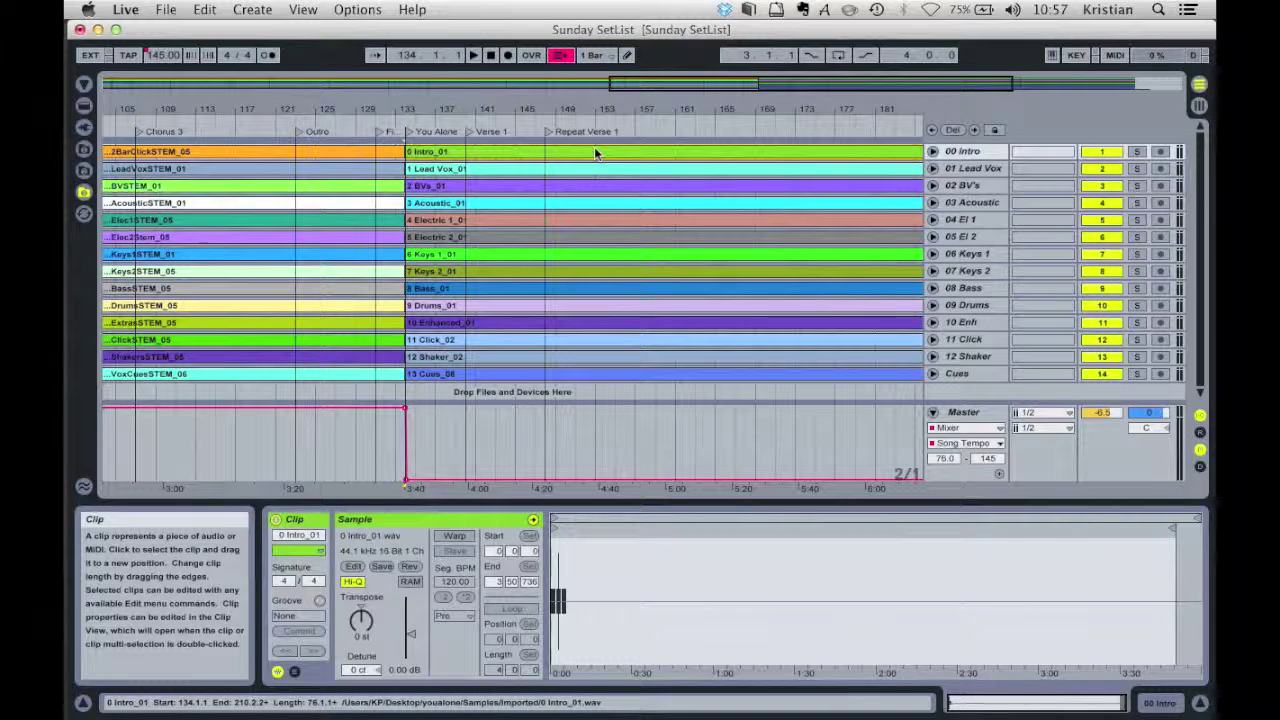
{"action": "left_click", "coordinate": [562, 375], "text": "shift"}
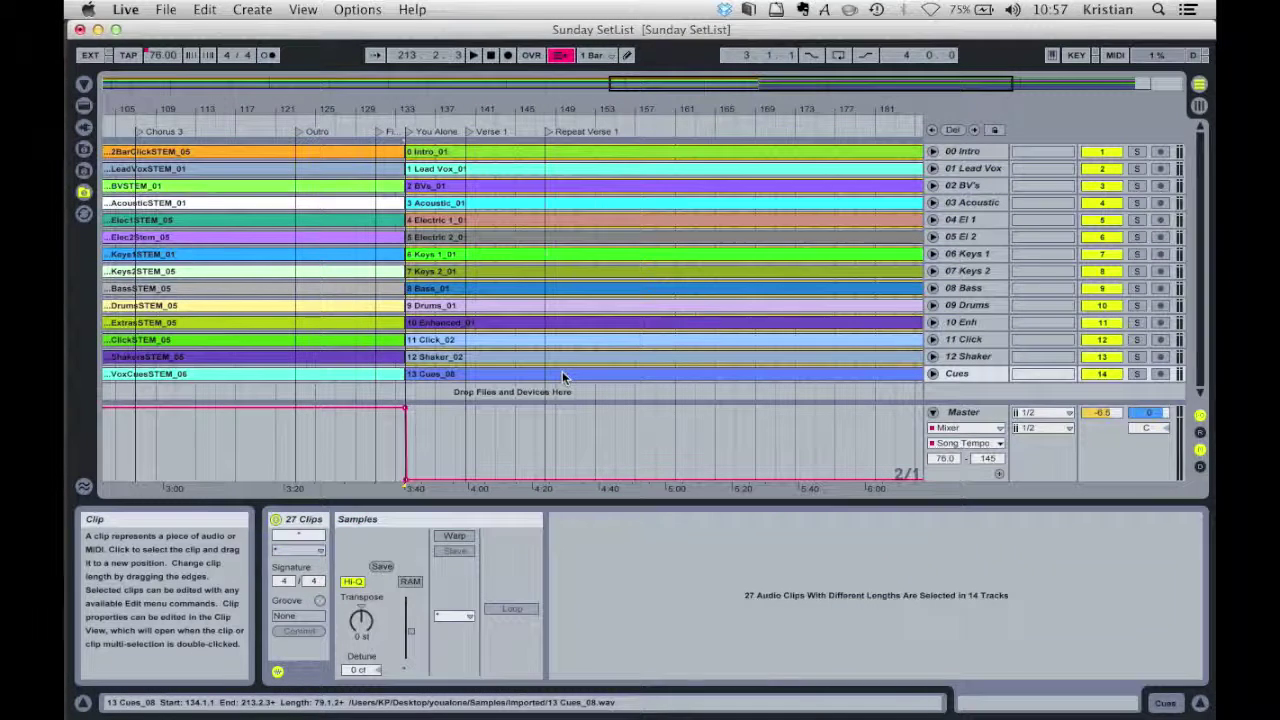
{"action": "left_click", "coordinate": [453, 537]}
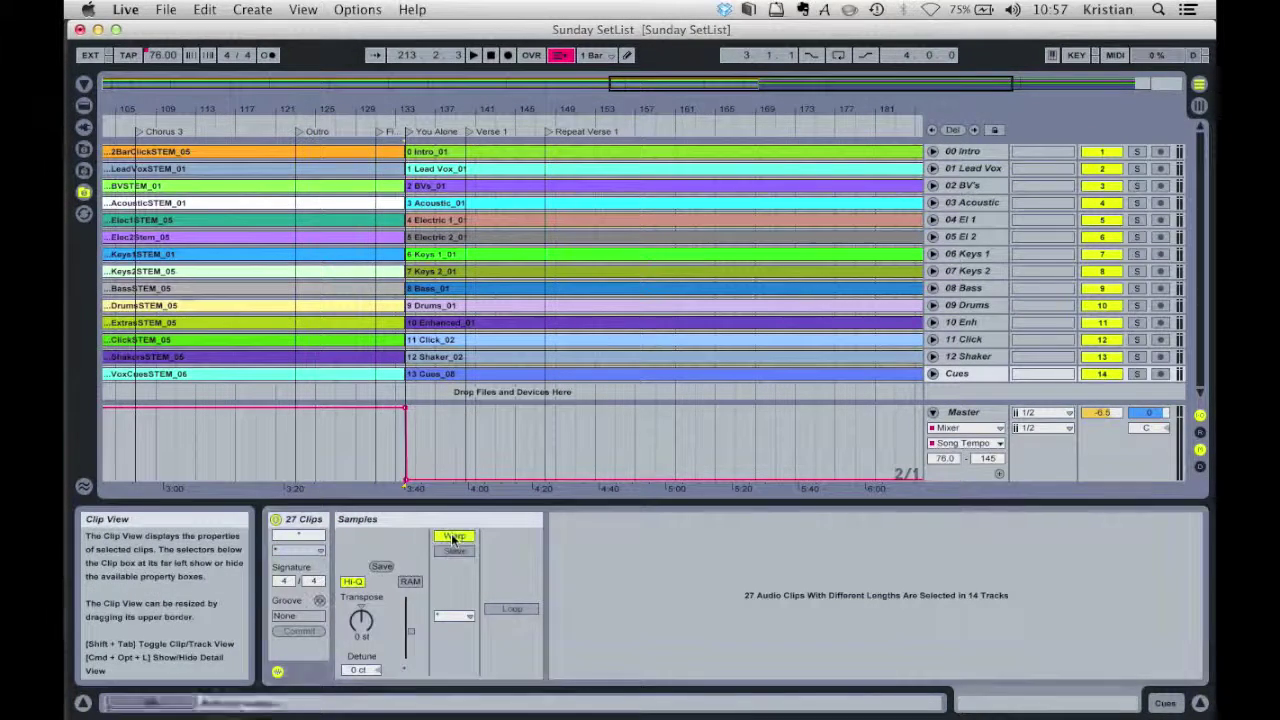
{"action": "left_click", "coordinate": [454, 615]}
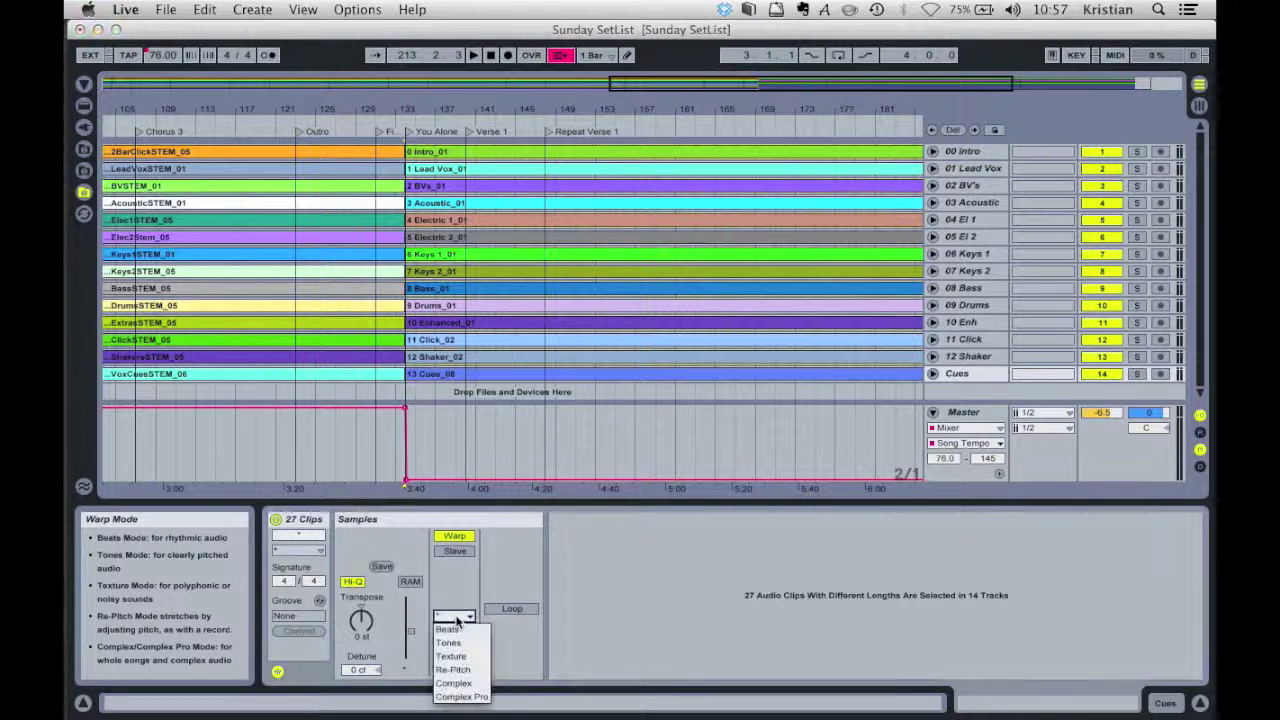
{"action": "left_click", "coordinate": [455, 683]}
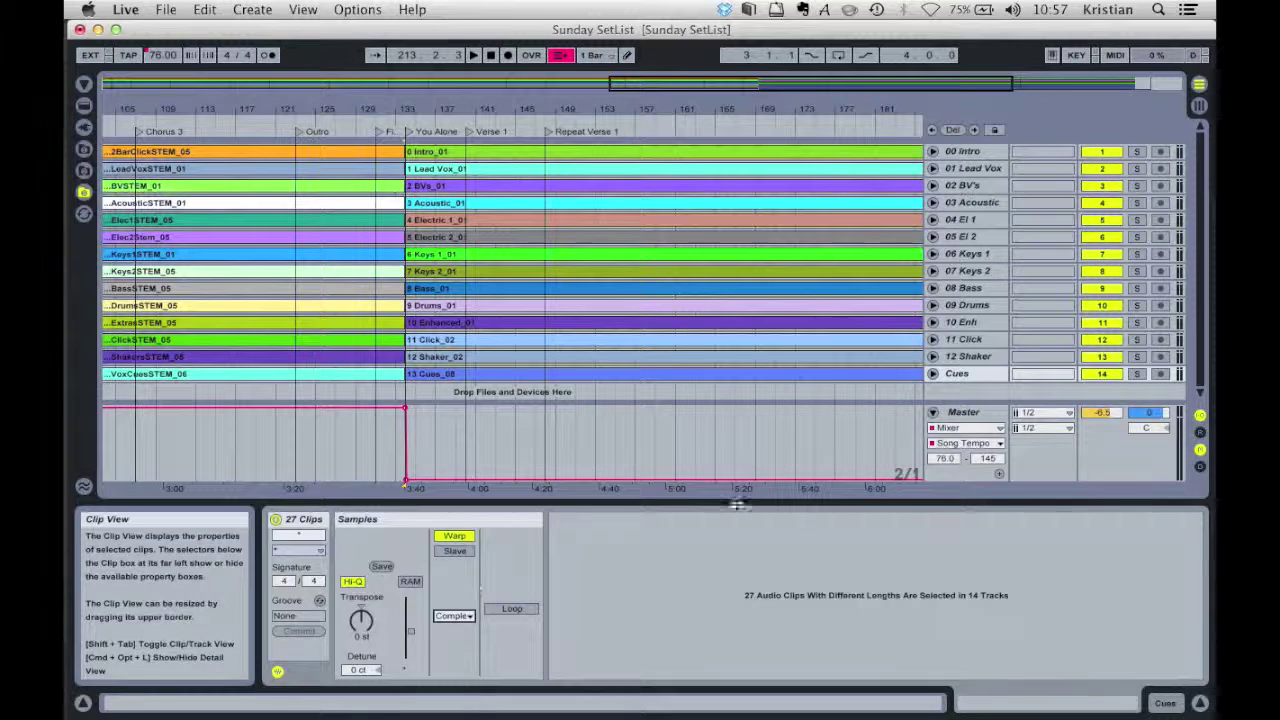
Step: Set the Song Tempo envelope's minimum to 65 and lower the breakpoint at the start of You Alone to about 69.49 BPM
{"action": "left_click", "coordinate": [943, 459]}
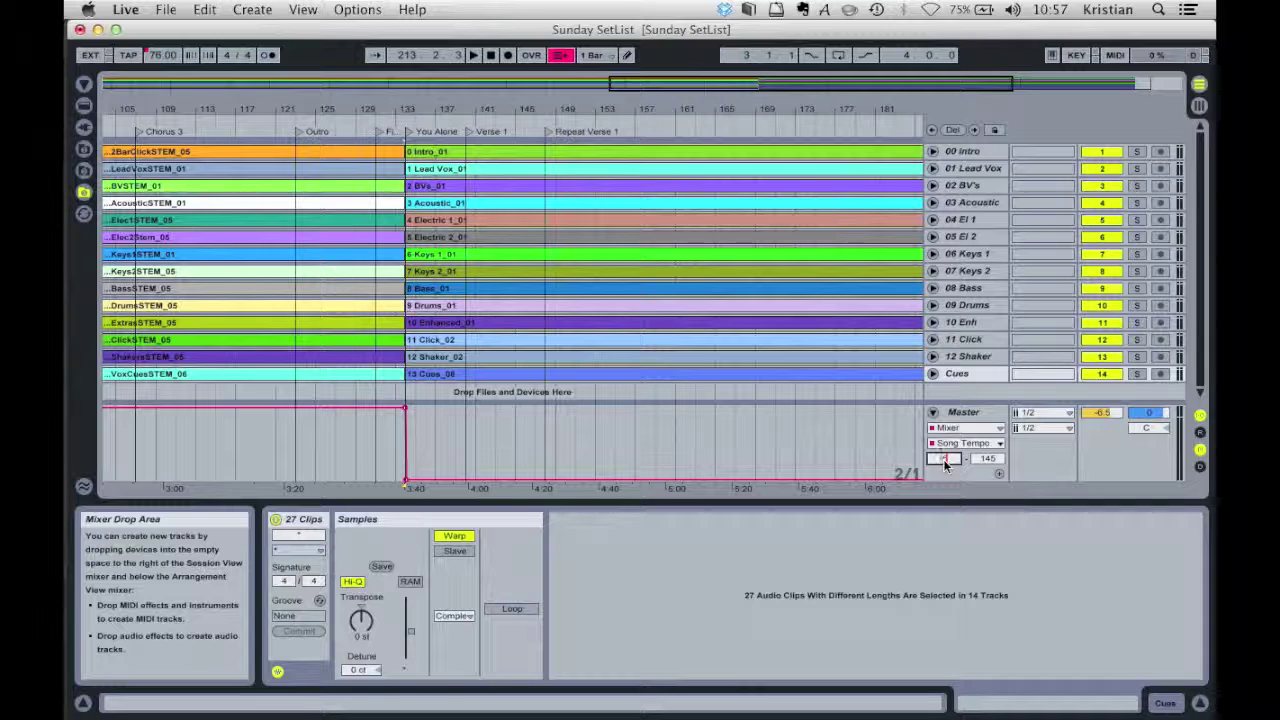
{"action": "type", "text": "65"}
{"action": "key", "text": "Return"}
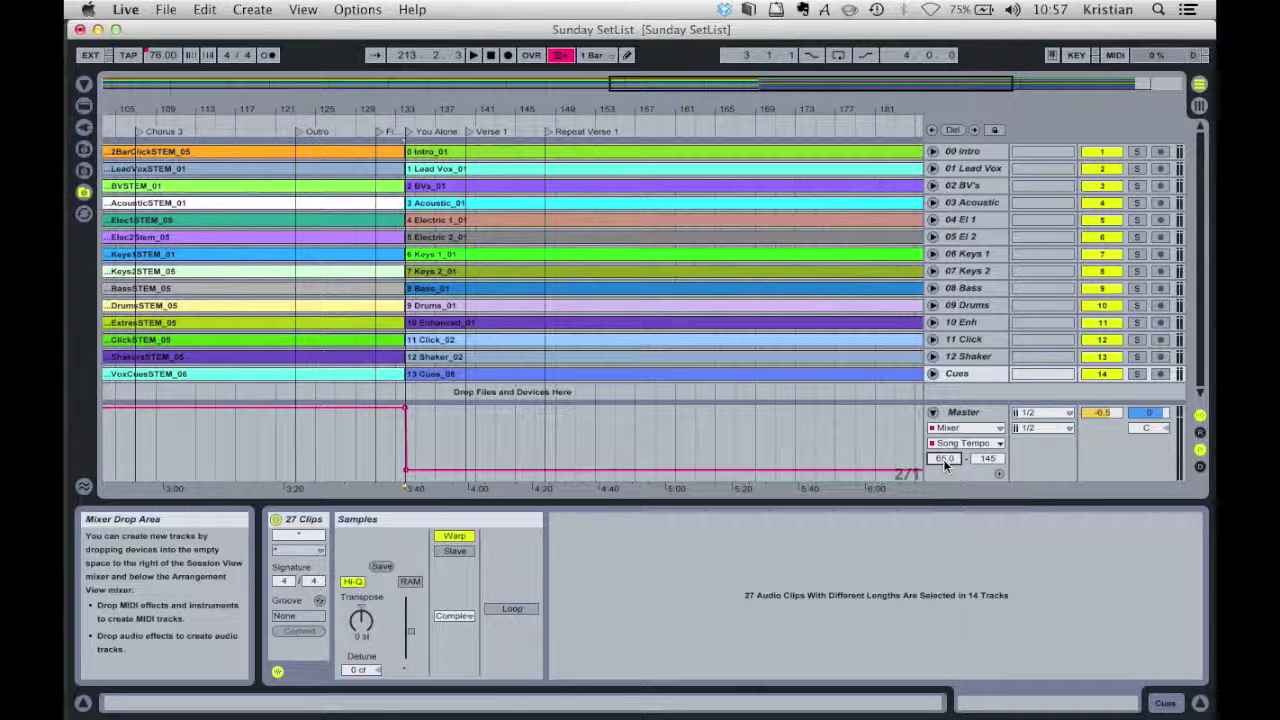
{"action": "left_click", "coordinate": [407, 472]}
{"action": "left_click_drag", "start_coordinate": [407, 472], "coordinate": [407, 475]}
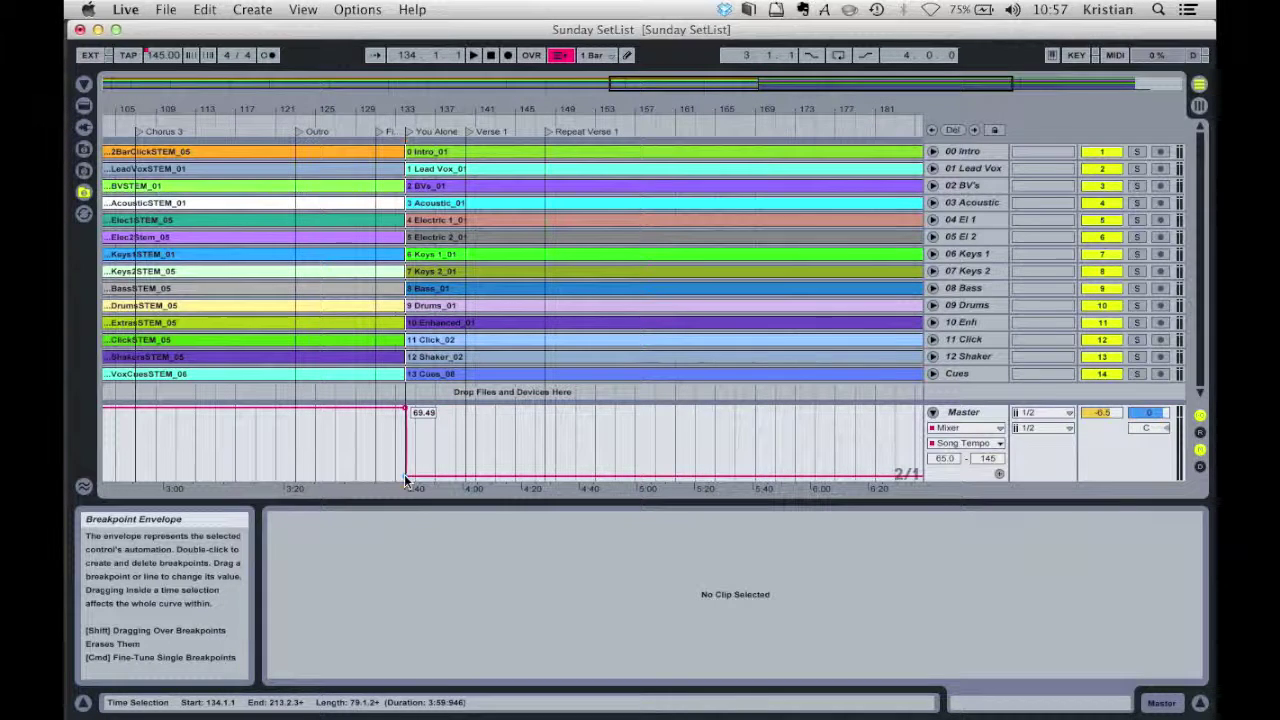
Step: Play from the You Alone locator and override the song tempo with 76, followed by 86 BPM
{"action": "double_click", "coordinate": [408, 135]}
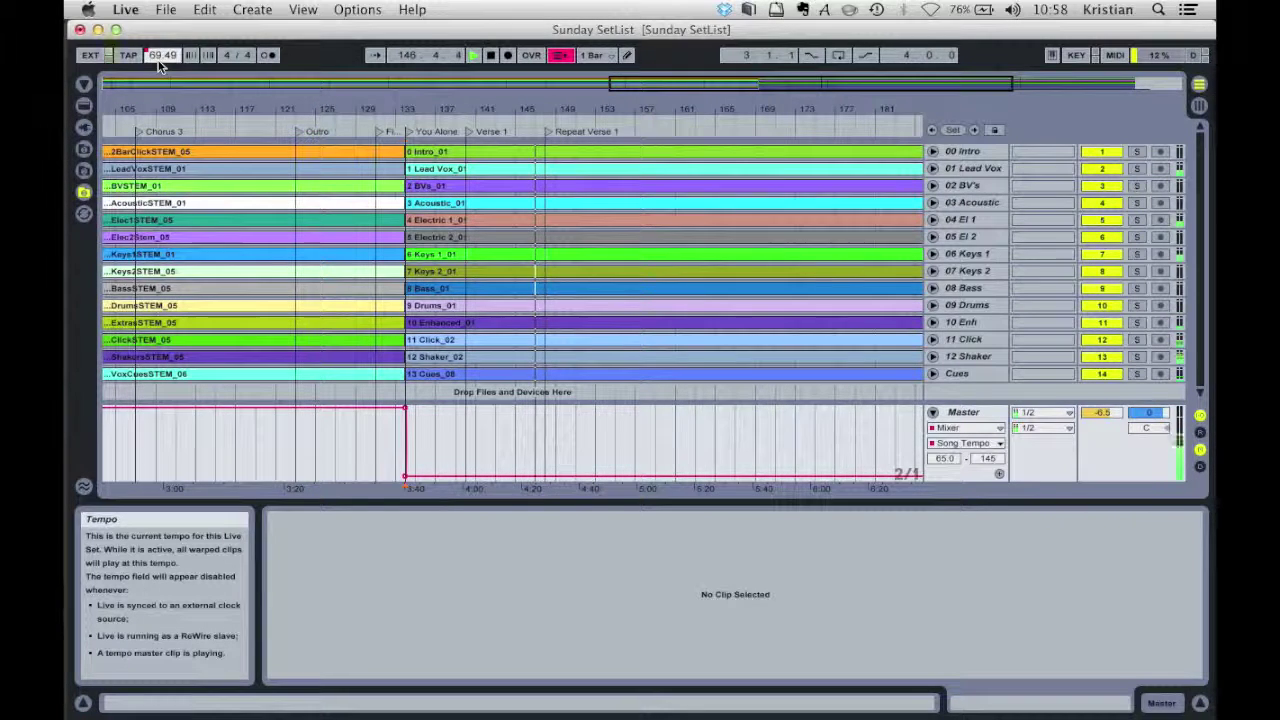
{"action": "type", "text": "76"}
{"action": "key", "text": "Return"}
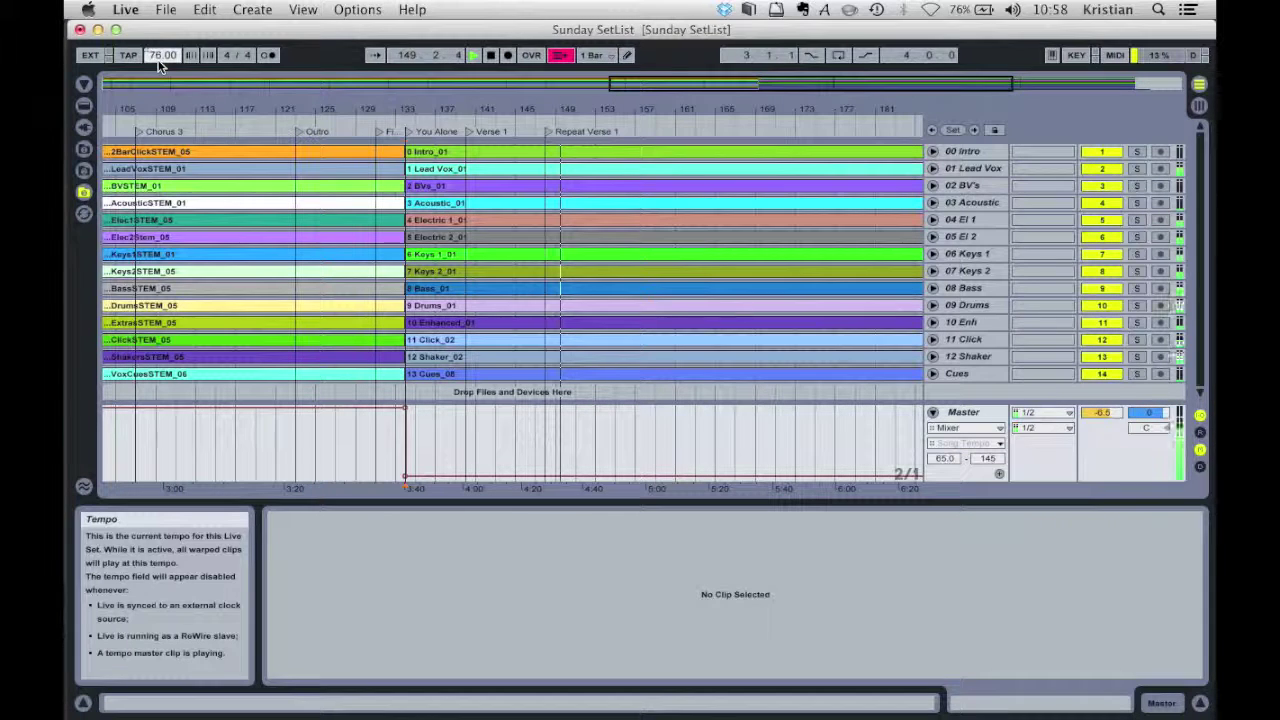
{"action": "type", "text": "86"}
{"action": "key", "text": "Return"}
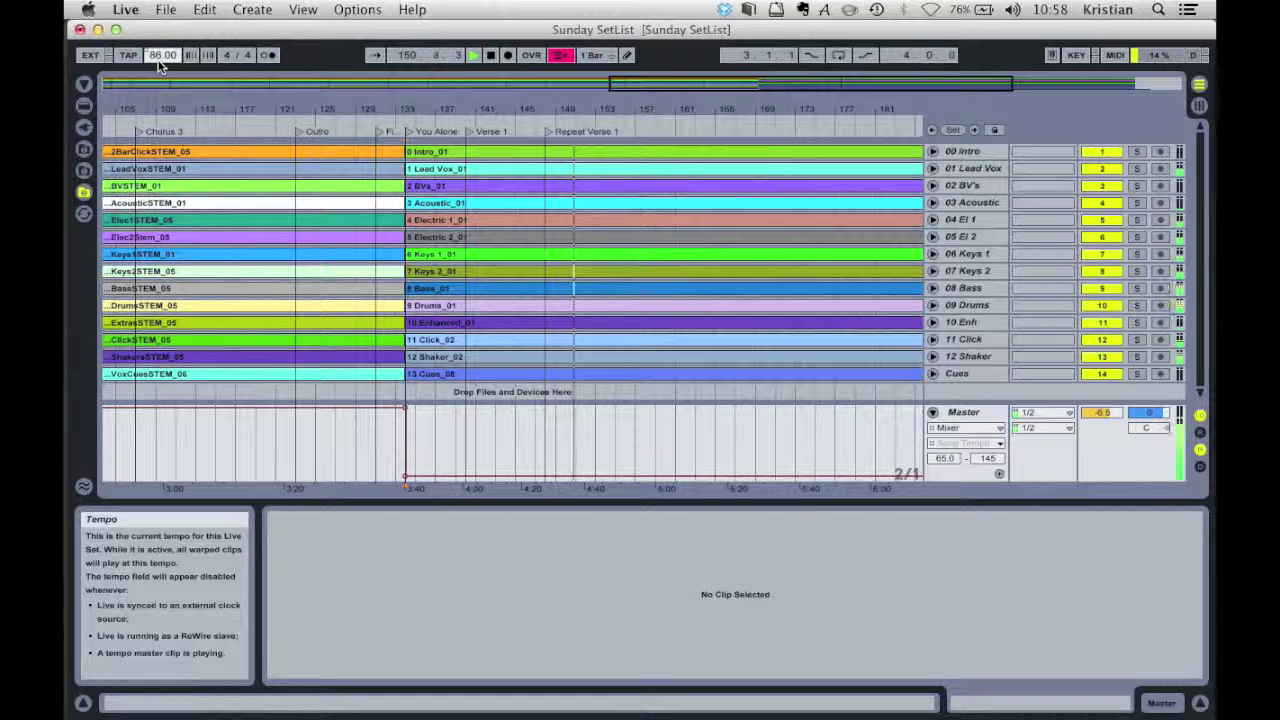
Step: Audition the playing song at 100 BPM and at 110 BPM
{"action": "type", "text": "100"}
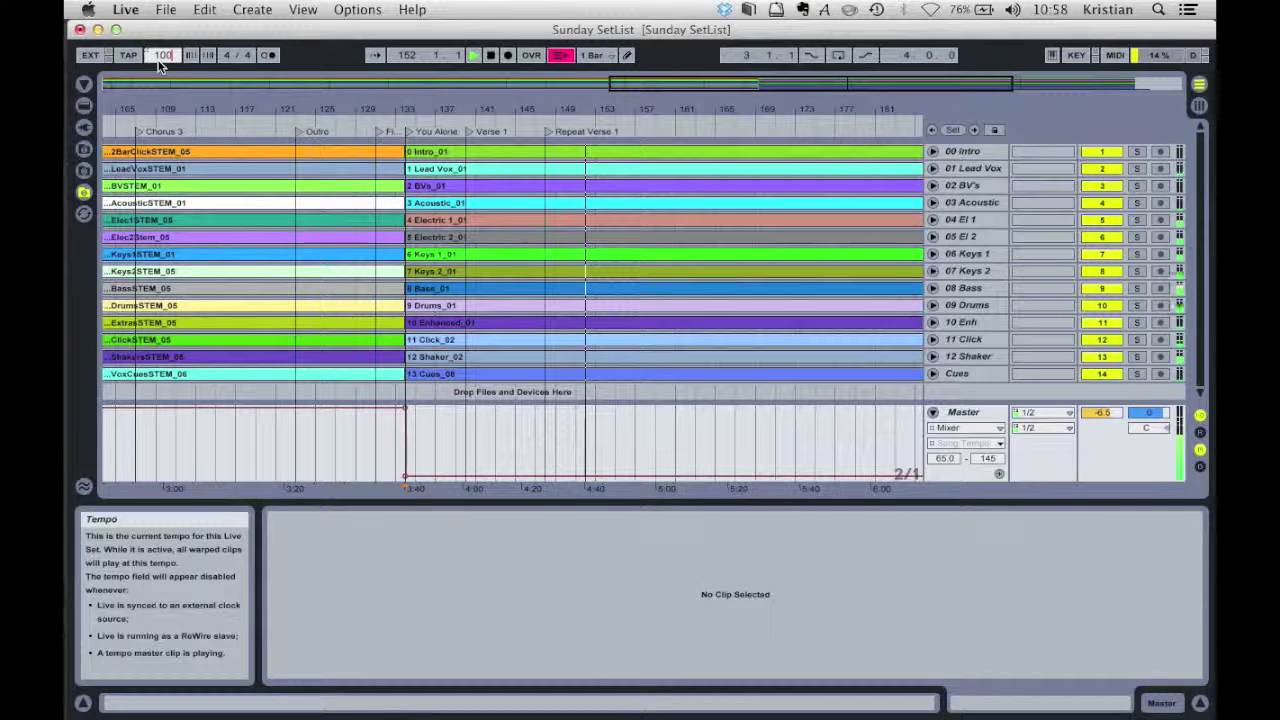
{"action": "key", "text": "Return"}
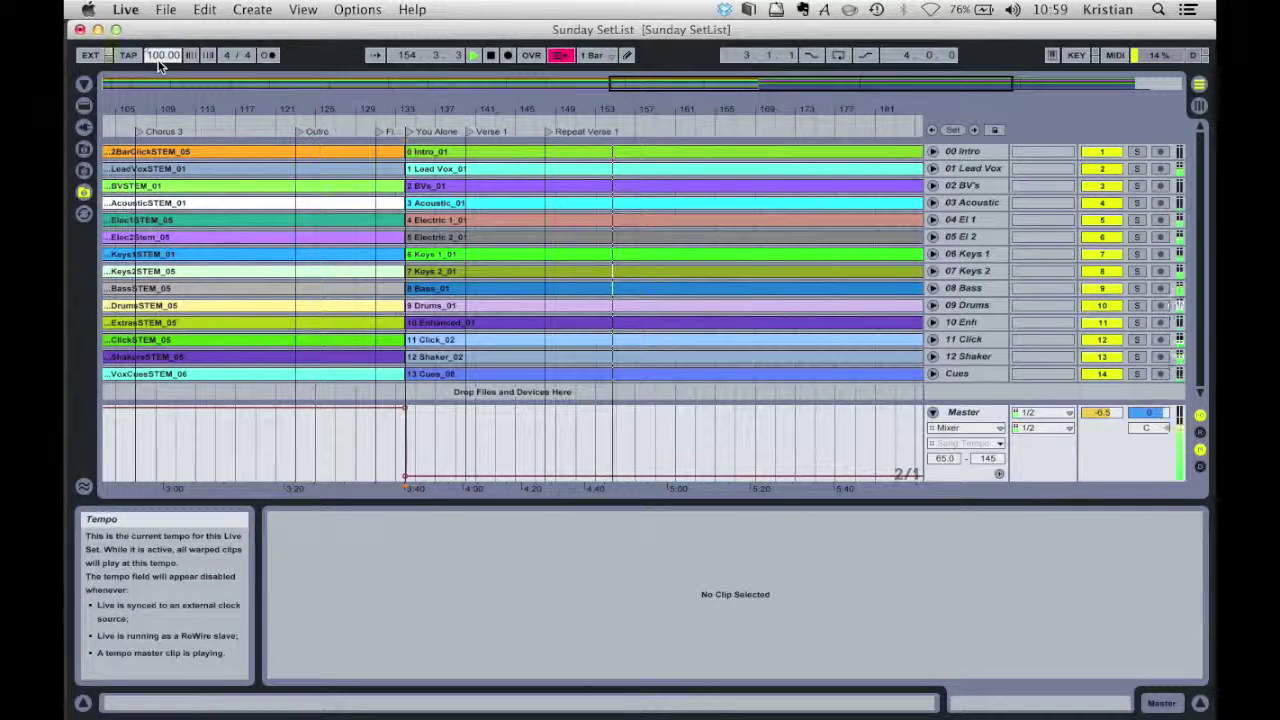
{"action": "type", "text": "110"}
{"action": "key", "text": "Return"}
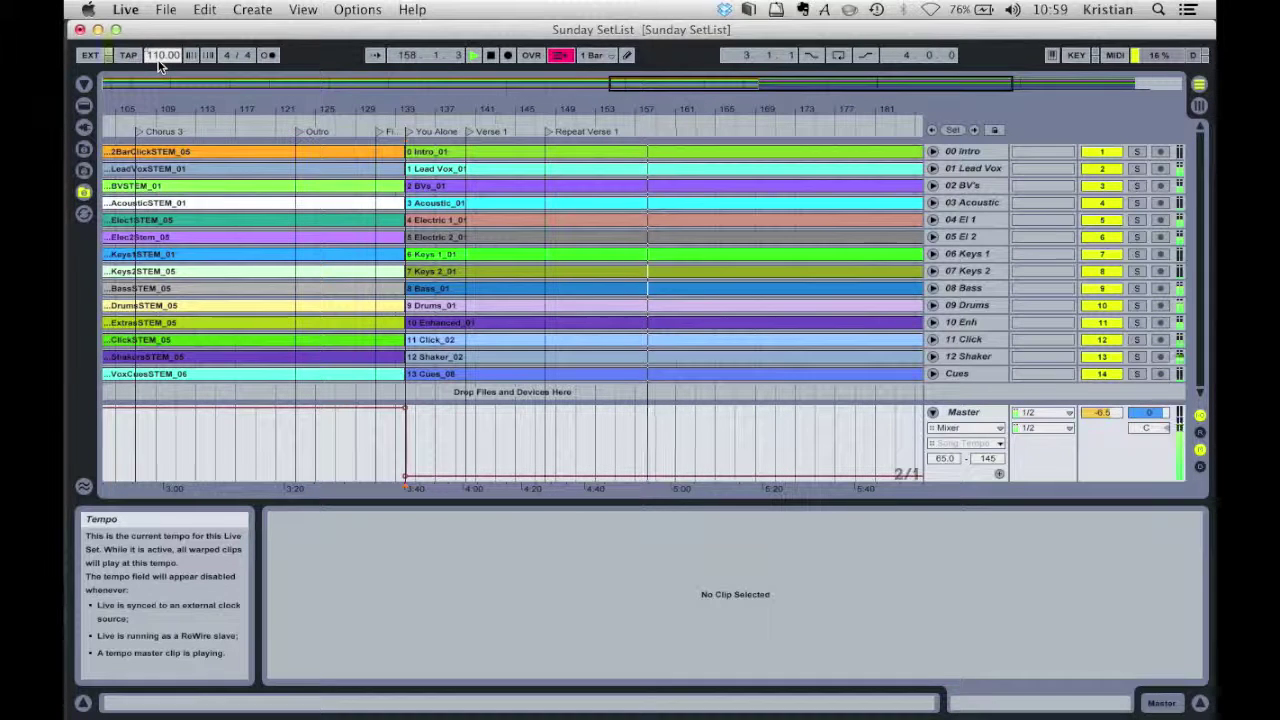
Step: Slow the playing song to 50 BPM, return the tempo to 76 BPM and stop playback
{"action": "type", "text": "50"}
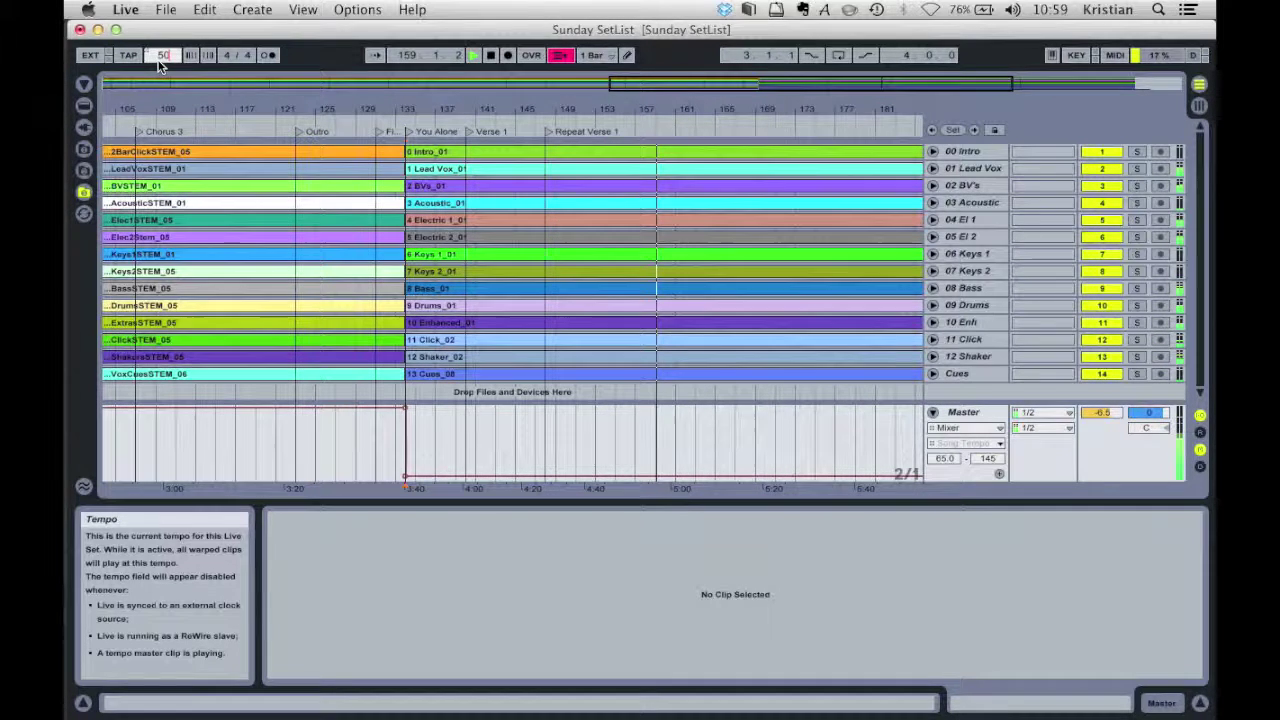
{"action": "key", "text": "Return"}
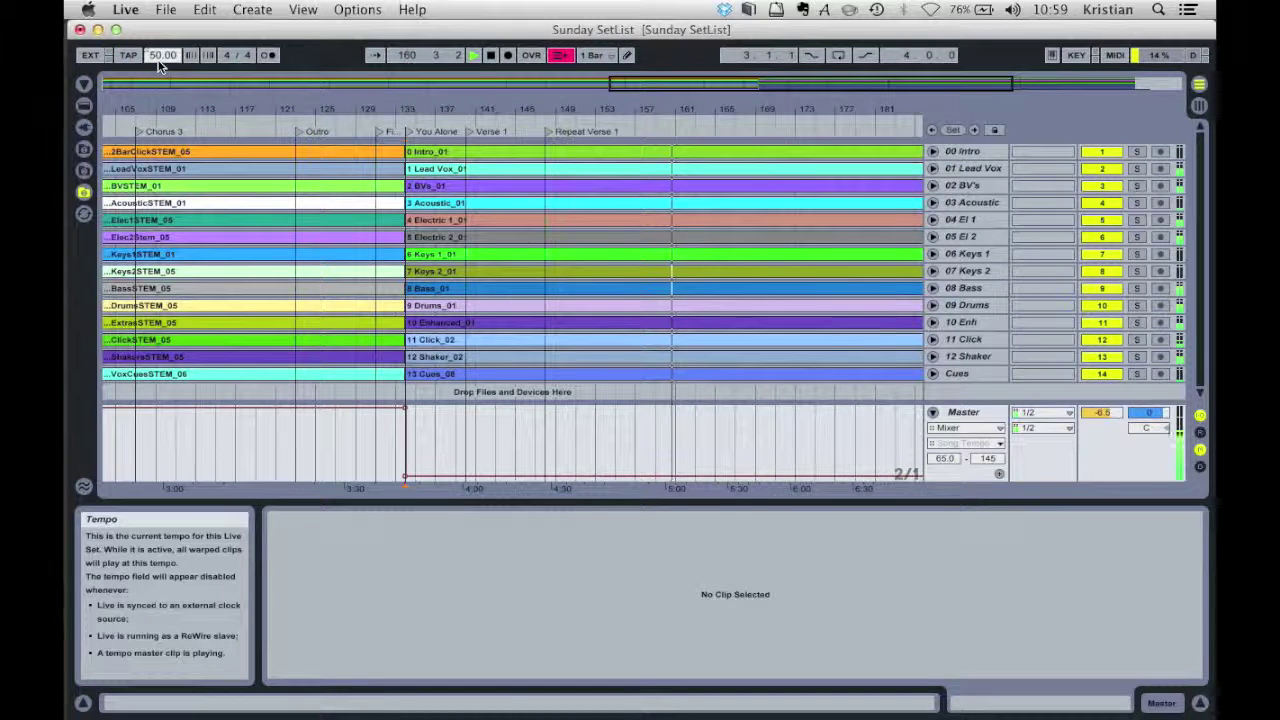
{"action": "type", "text": "76"}
{"action": "key", "text": "Return"}
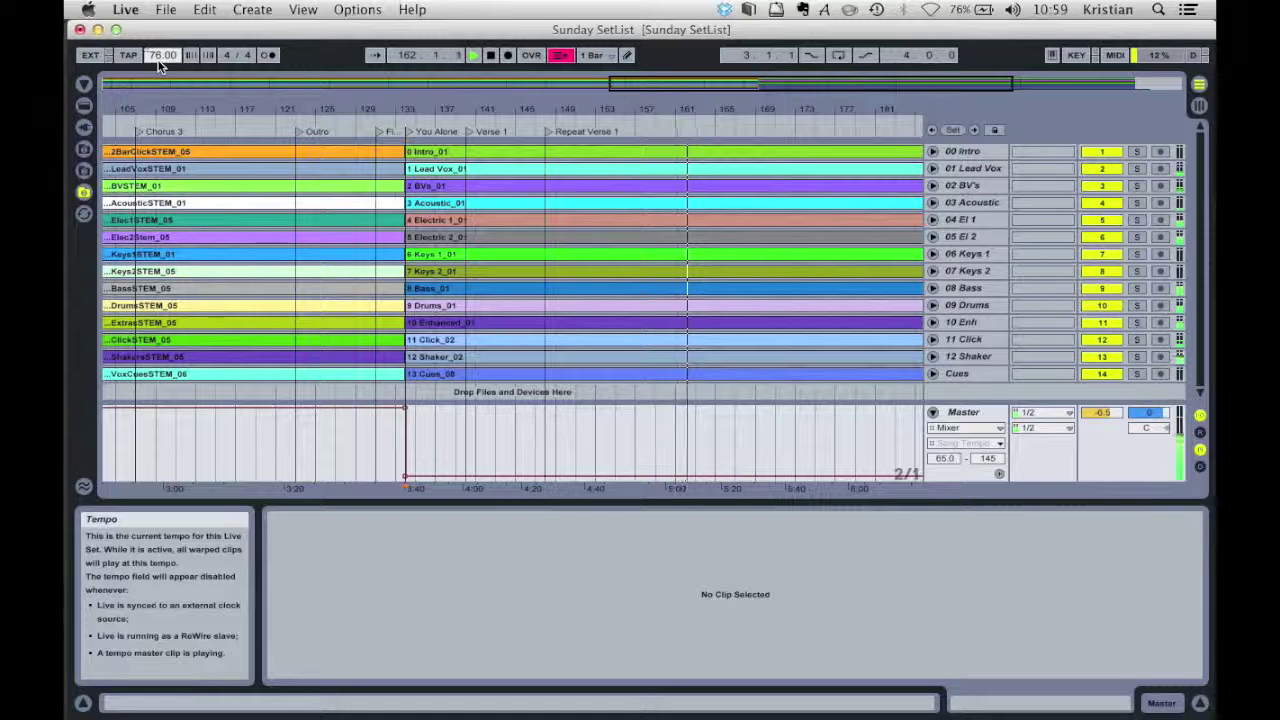
{"action": "key", "text": "space"}
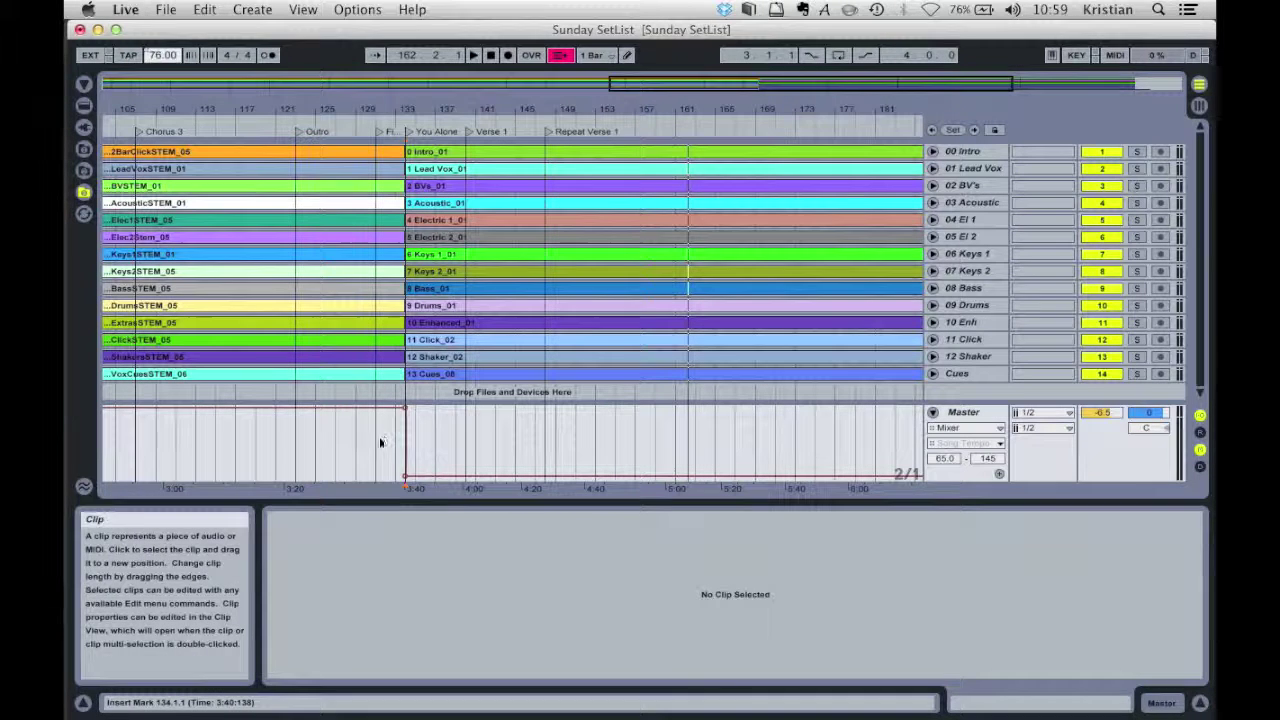
Step: Set the Song Tempo envelope's minimum to 76, lower the You Alone breakpoint to that minimum and re-enable the arrangement's automation
{"action": "mouse_move", "coordinate": [405, 476]}
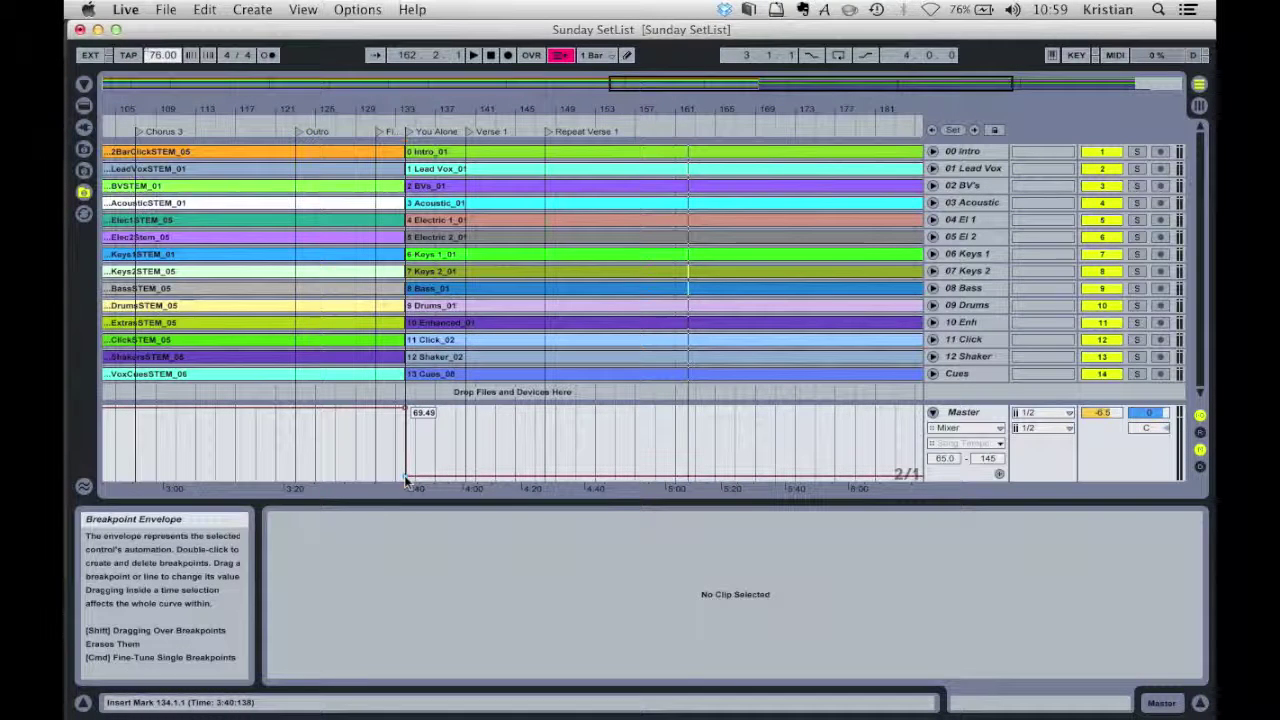
{"action": "left_click_drag", "start_coordinate": [405, 476], "coordinate": [405, 463]}
{"action": "key", "text": "space"}
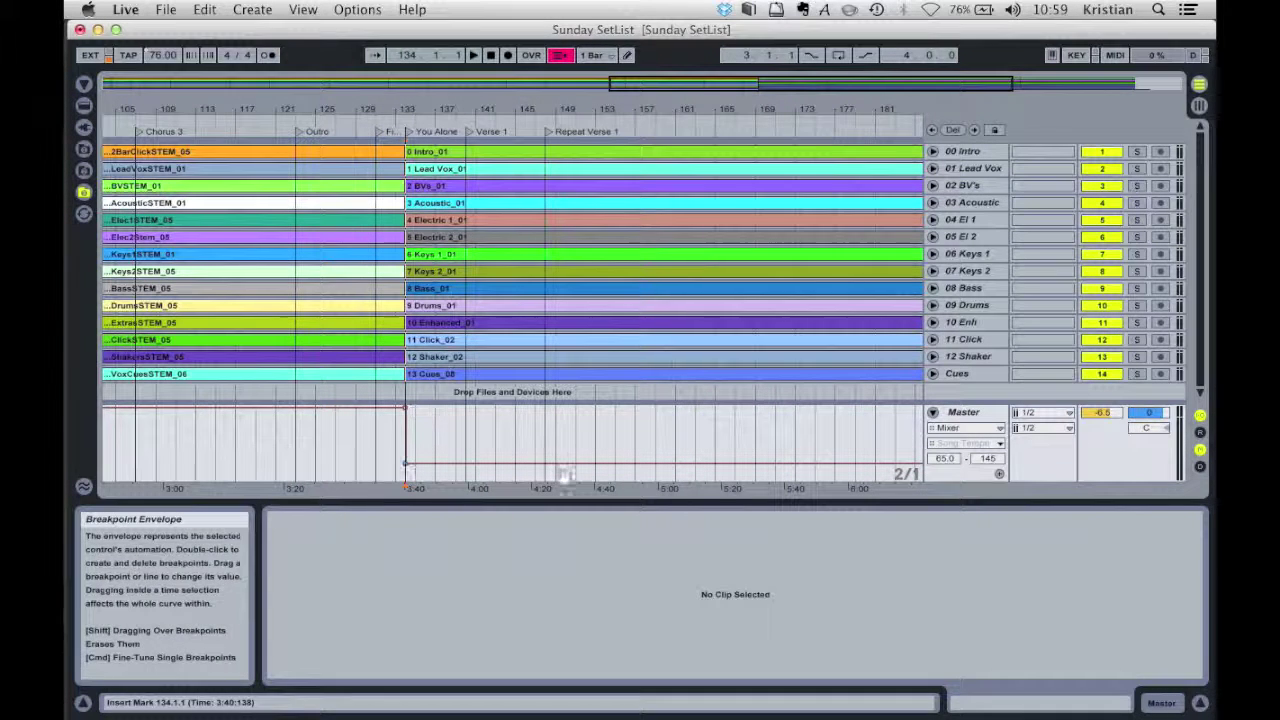
{"action": "left_click", "coordinate": [944, 460]}
{"action": "type", "text": "75"}
{"action": "key", "text": "Return"}
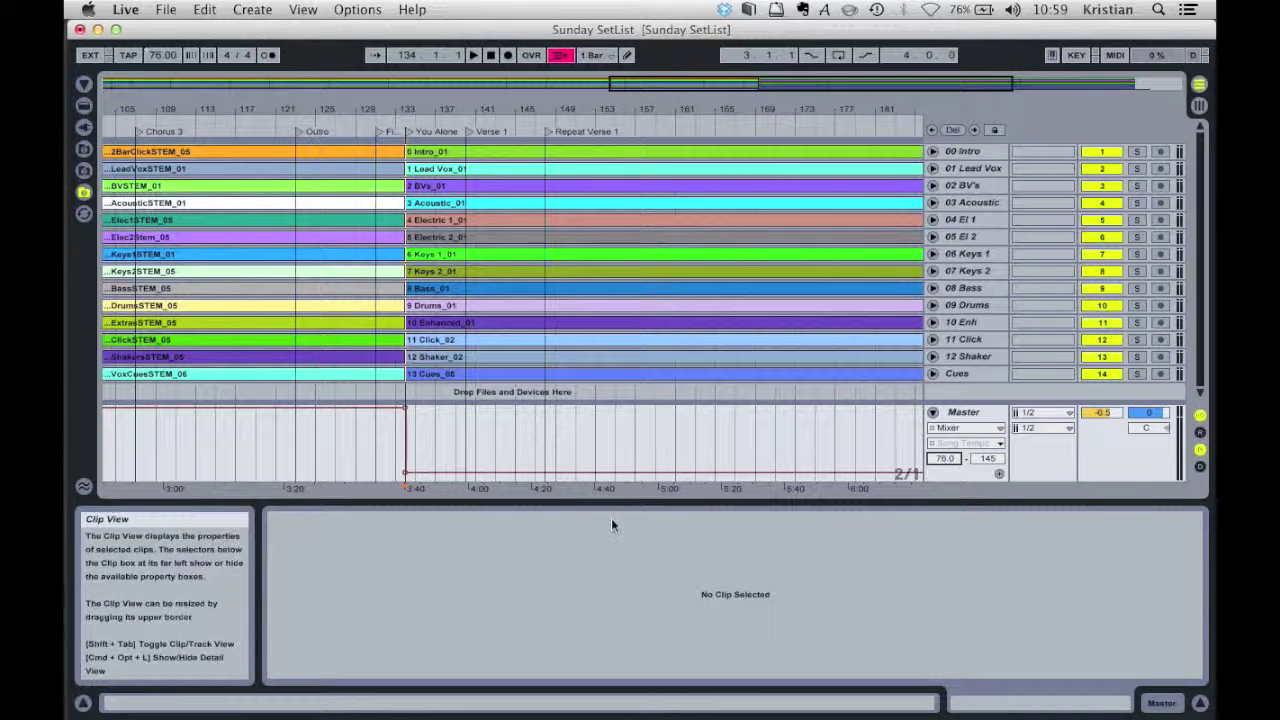
{"action": "left_click_drag", "start_coordinate": [405, 472], "coordinate": [405, 484]}
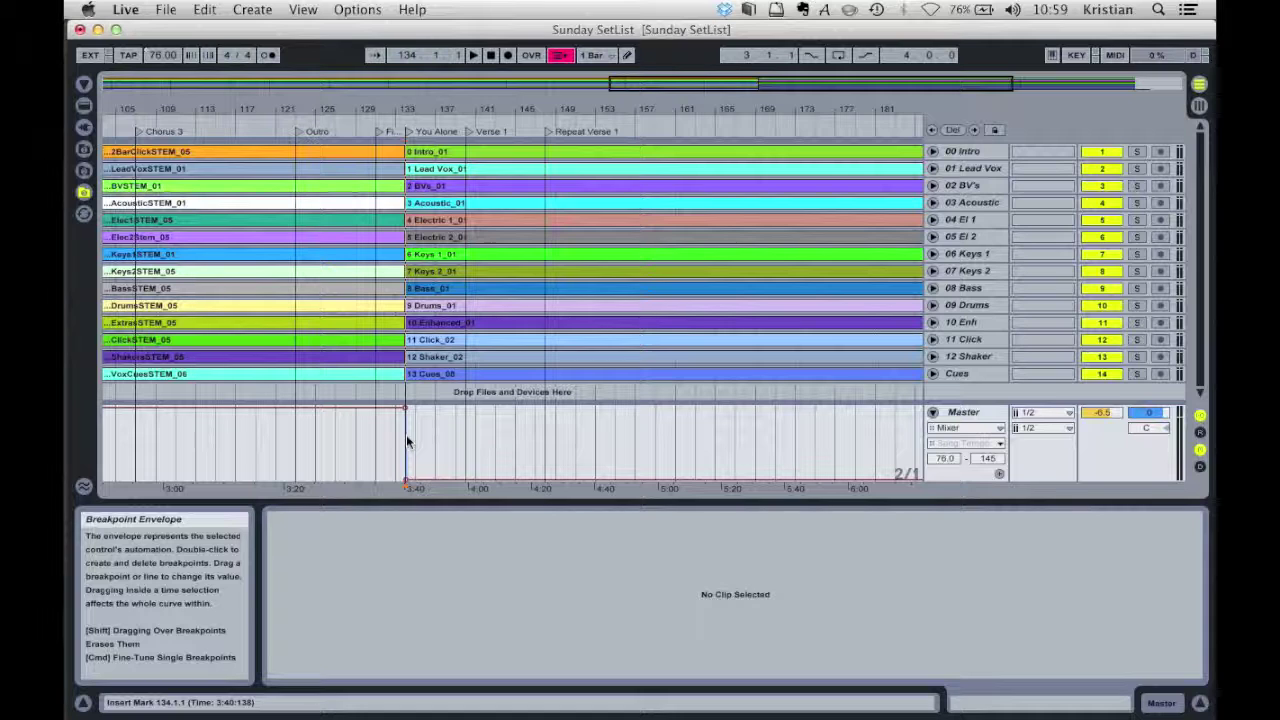
{"action": "left_click", "coordinate": [562, 57]}
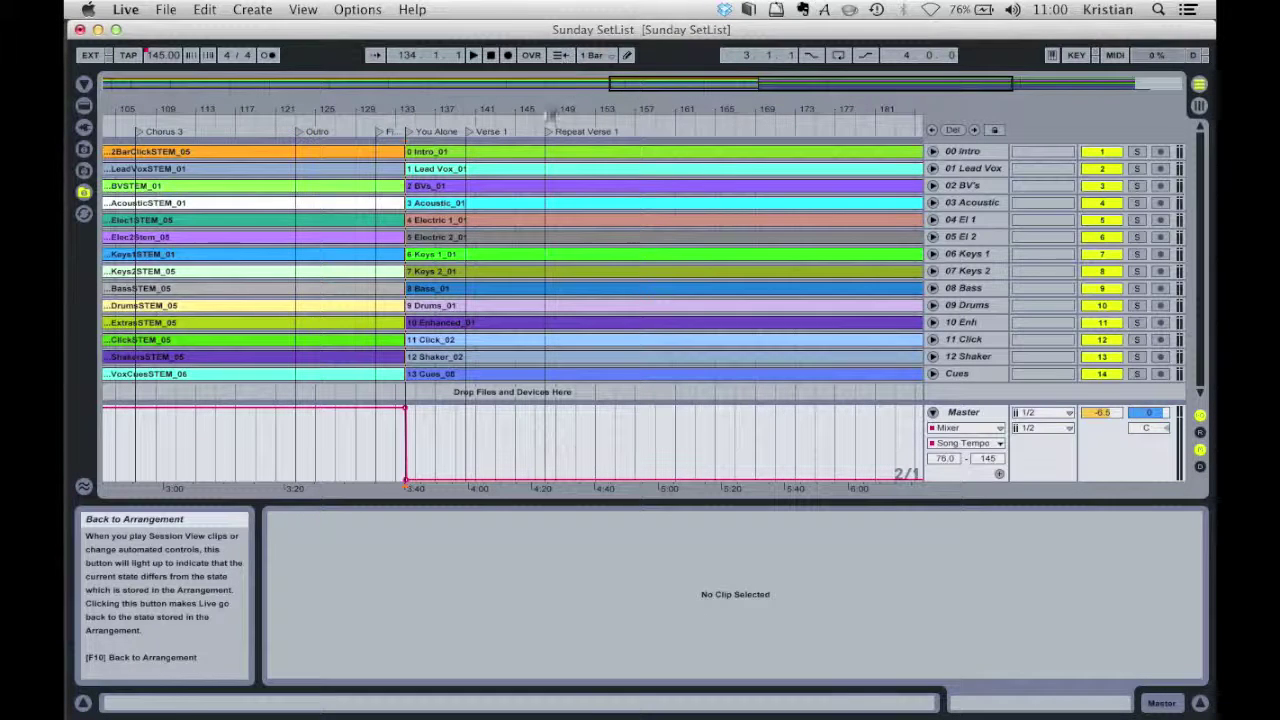
Step: Select the You Alone clips from 0 Intro_01 through 10 Enhanced_01, leaving out 9 Drums_01
{"action": "double_click", "coordinate": [499, 150]}
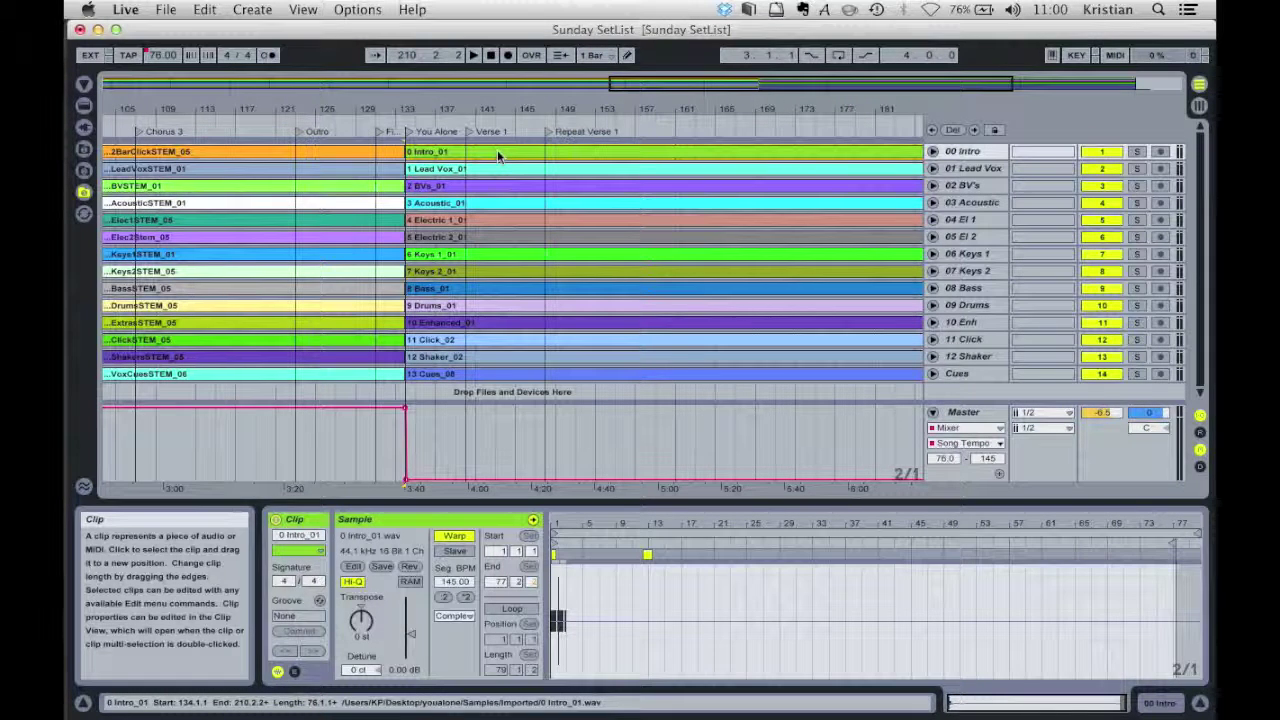
{"action": "left_click", "coordinate": [492, 170], "text": "shift"}
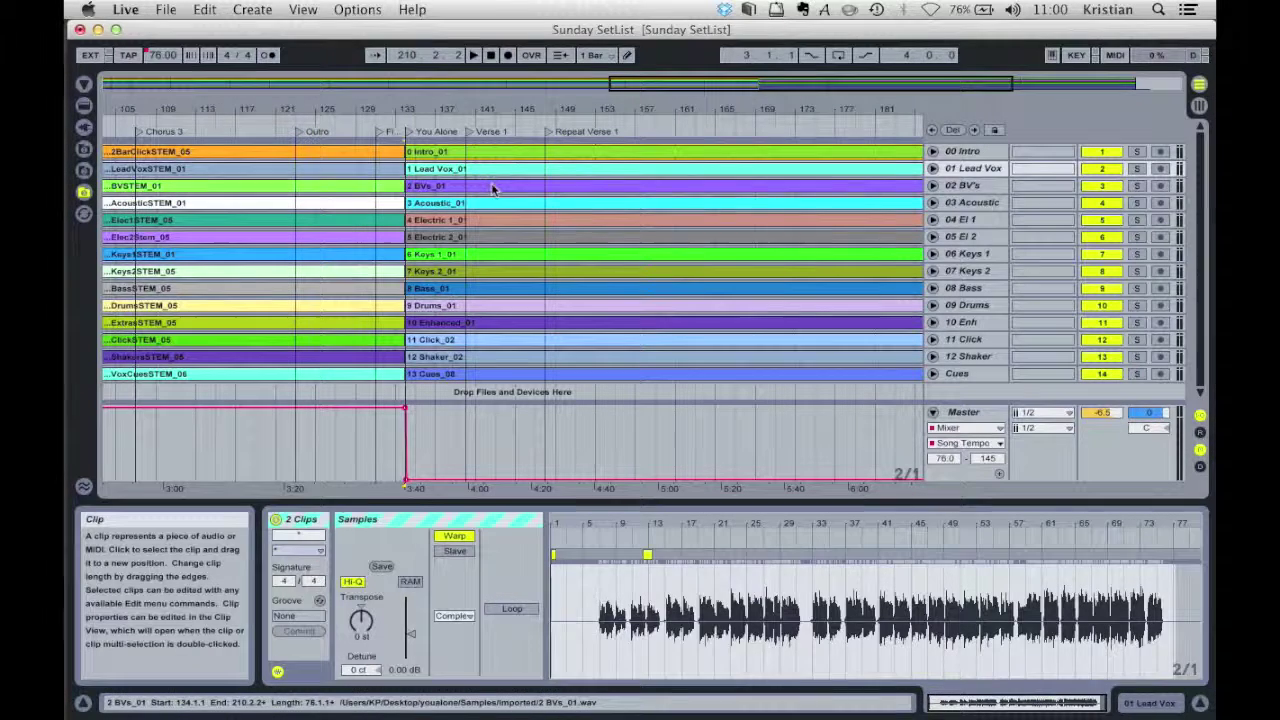
{"action": "left_click", "coordinate": [493, 187], "text": "shift"}
{"action": "left_click", "coordinate": [490, 204], "text": "shift"}
{"action": "left_click", "coordinate": [486, 218], "text": "shift"}
{"action": "left_click", "coordinate": [486, 237], "text": "shift"}
{"action": "left_click", "coordinate": [487, 254], "text": "shift"}
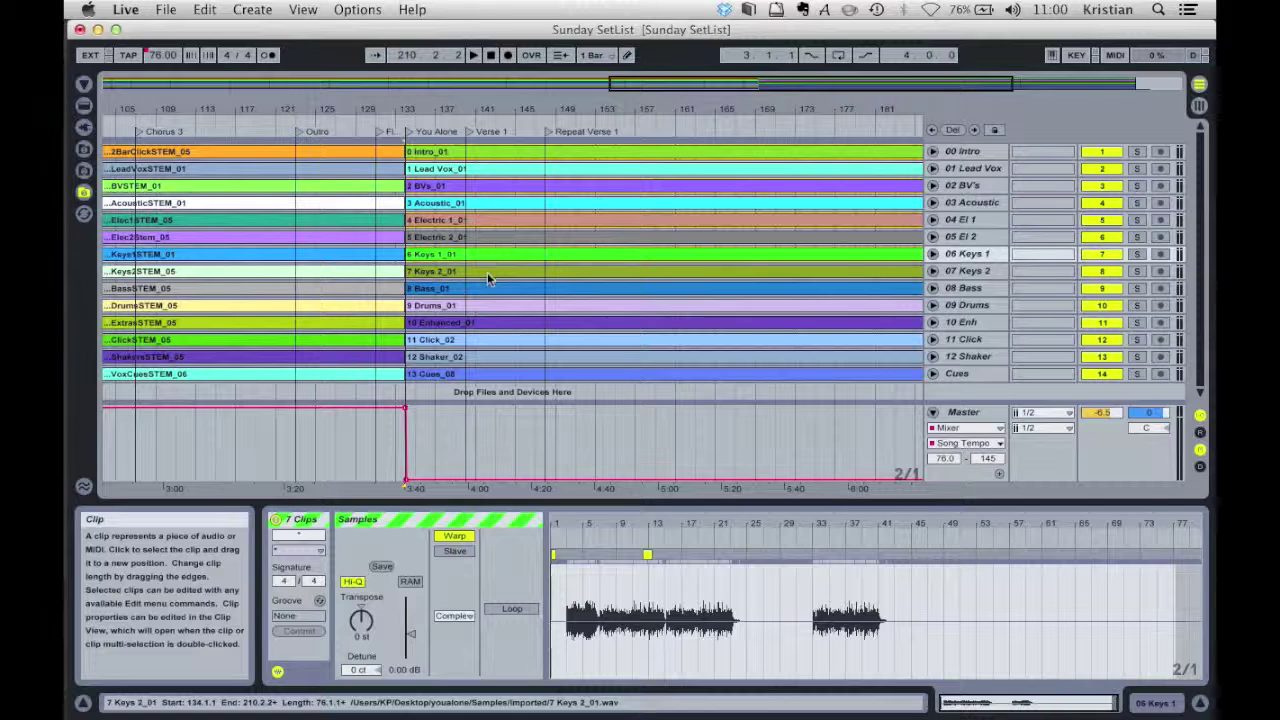
{"action": "left_click", "coordinate": [487, 272], "text": "shift"}
{"action": "left_click", "coordinate": [487, 287], "text": "shift"}
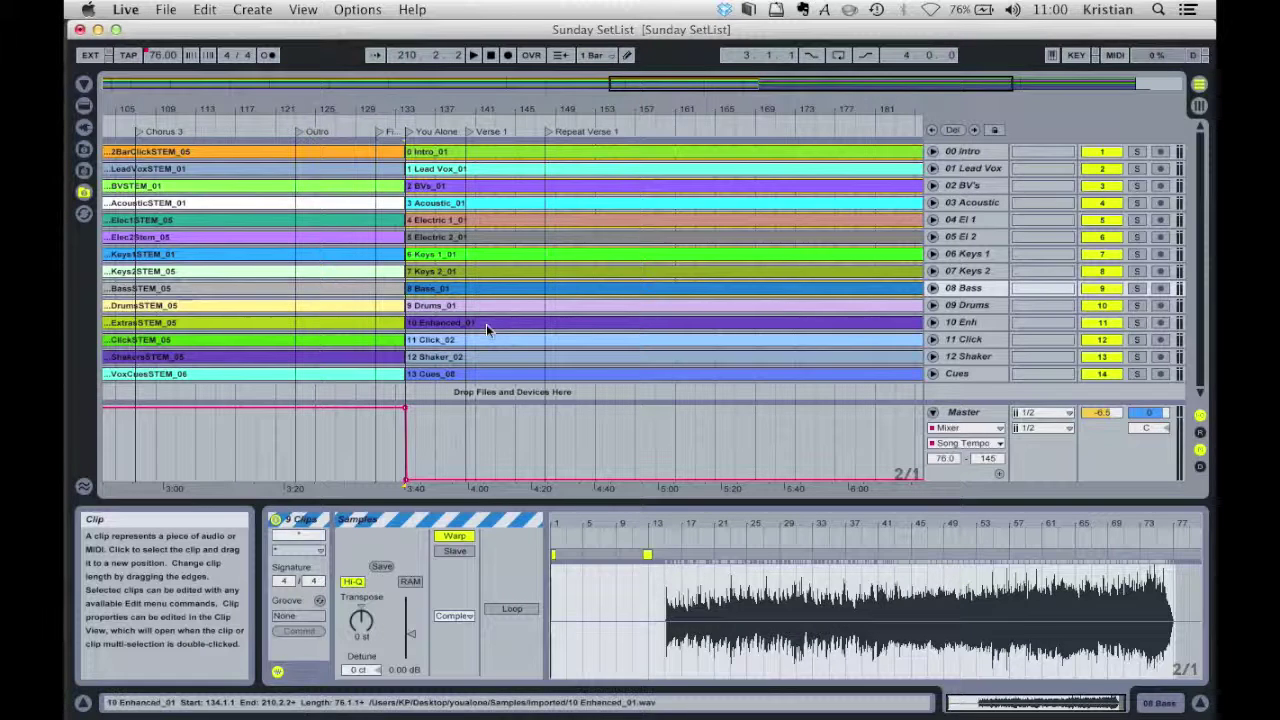
{"action": "left_click", "coordinate": [485, 323], "text": "shift"}
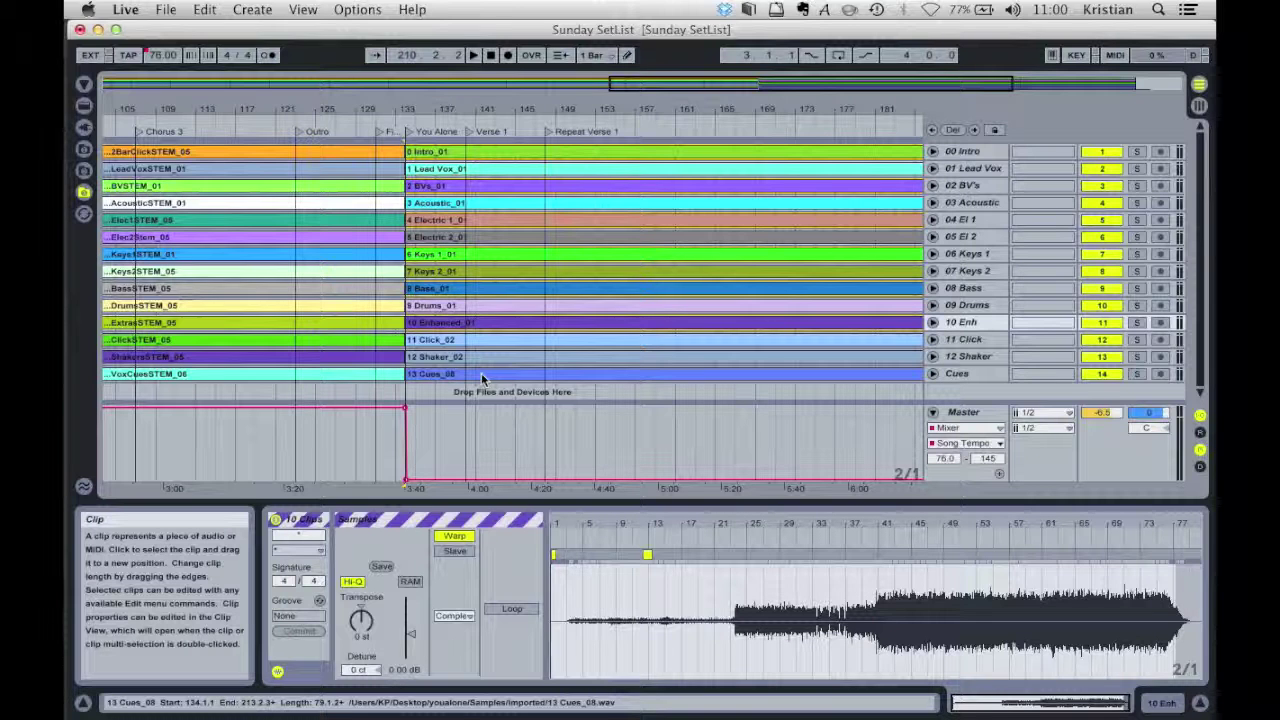
Step: Start playback from the You Alone locator and raise the computer's sound volume
{"action": "left_click", "coordinate": [407, 135]}
{"action": "double_click", "coordinate": [407, 133]}
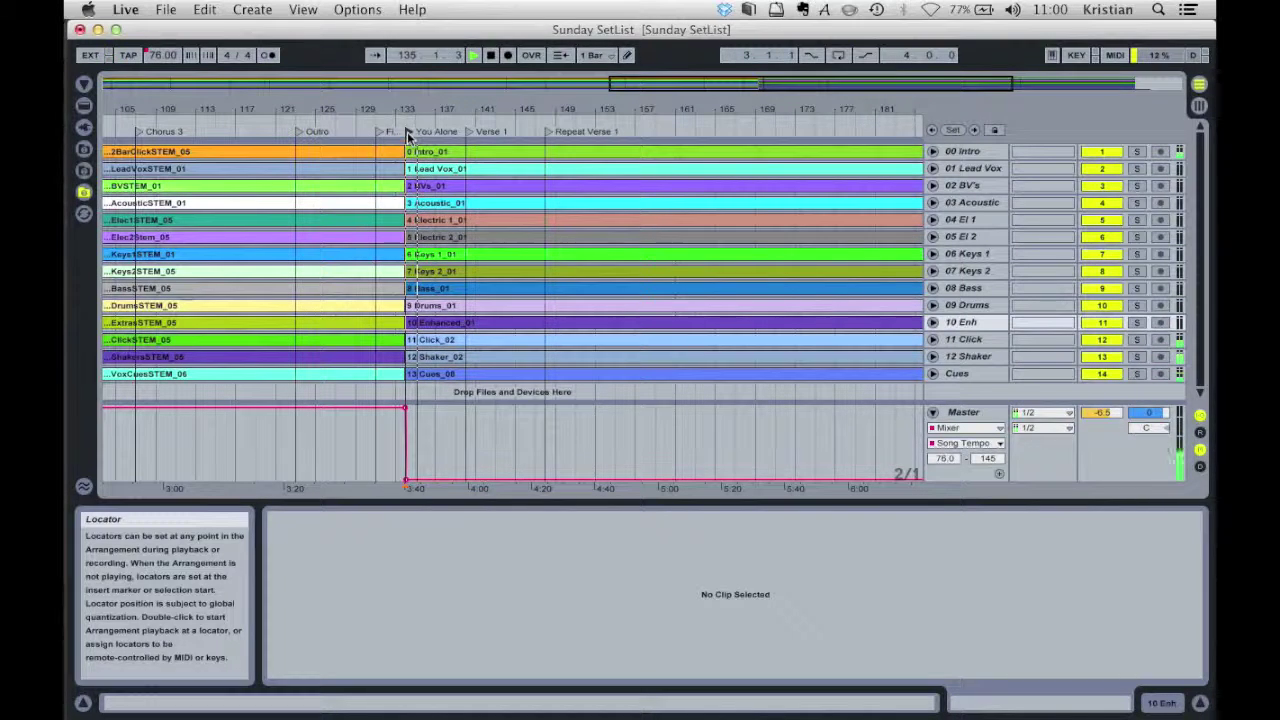
{"action": "key", "text": "XF86AudioRaiseVolume"}
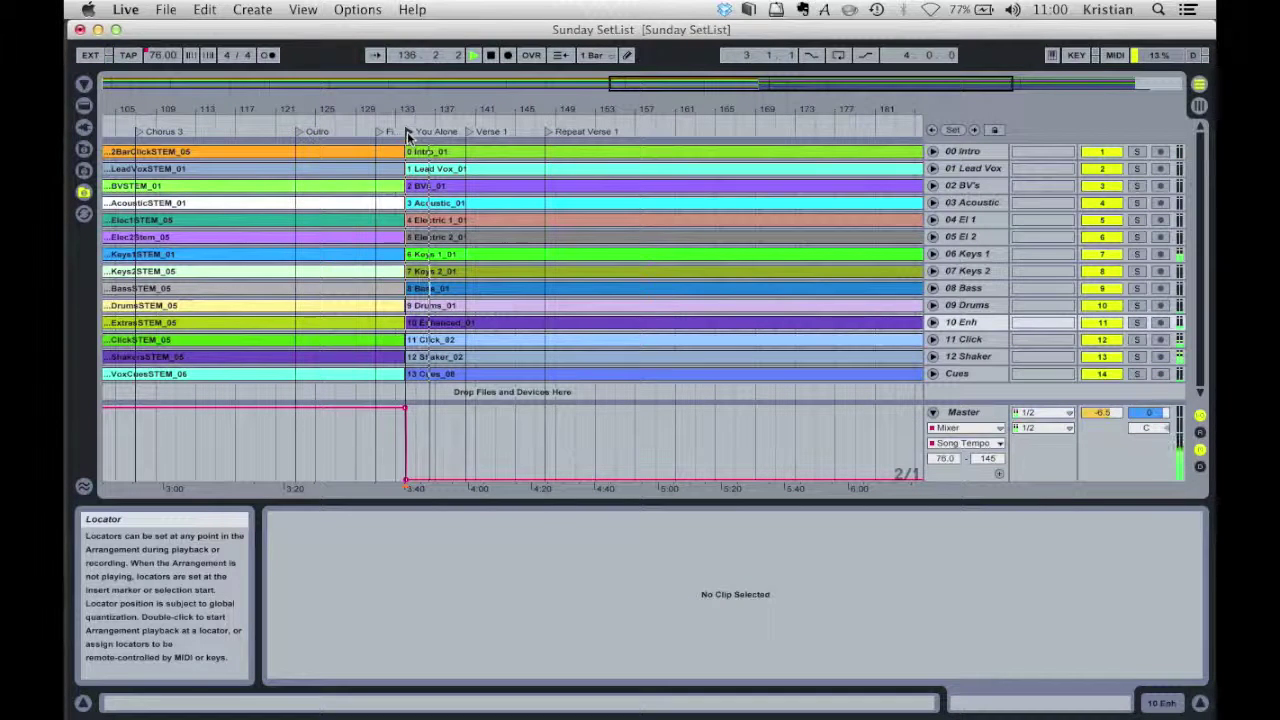
Step: Select the You Alone clips from 0 Intro_01 through 10 Enhanced_01, except 9 Drums_01, and transpose them to -2 st
{"action": "left_click", "coordinate": [530, 157]}
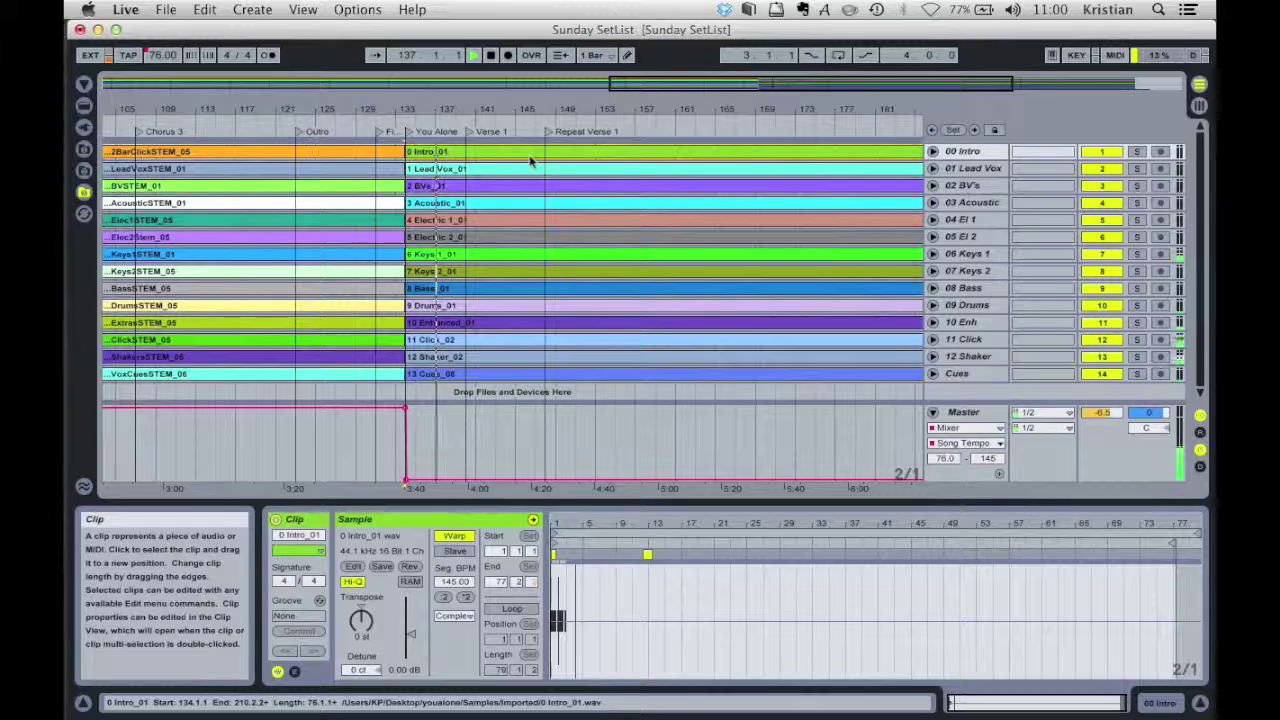
{"action": "left_click", "coordinate": [506, 167], "text": "shift"}
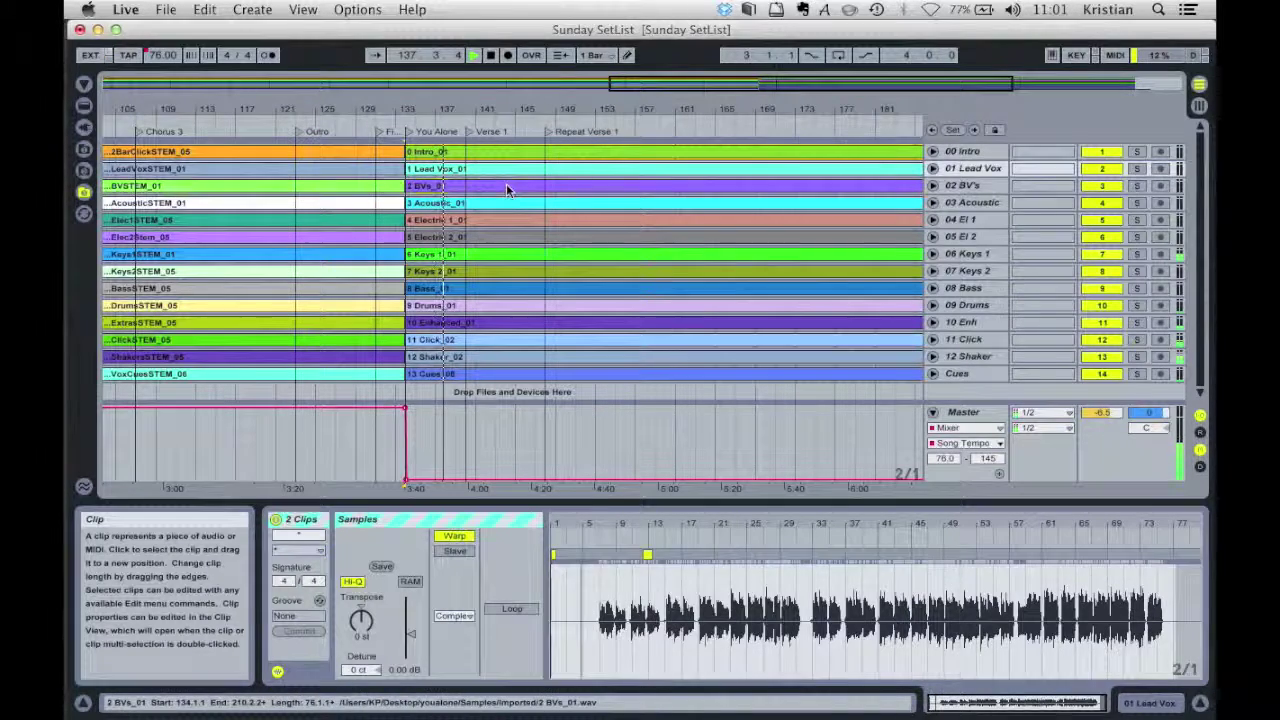
{"action": "left_click", "coordinate": [506, 190], "text": "shift"}
{"action": "left_click", "coordinate": [505, 208], "text": "shift"}
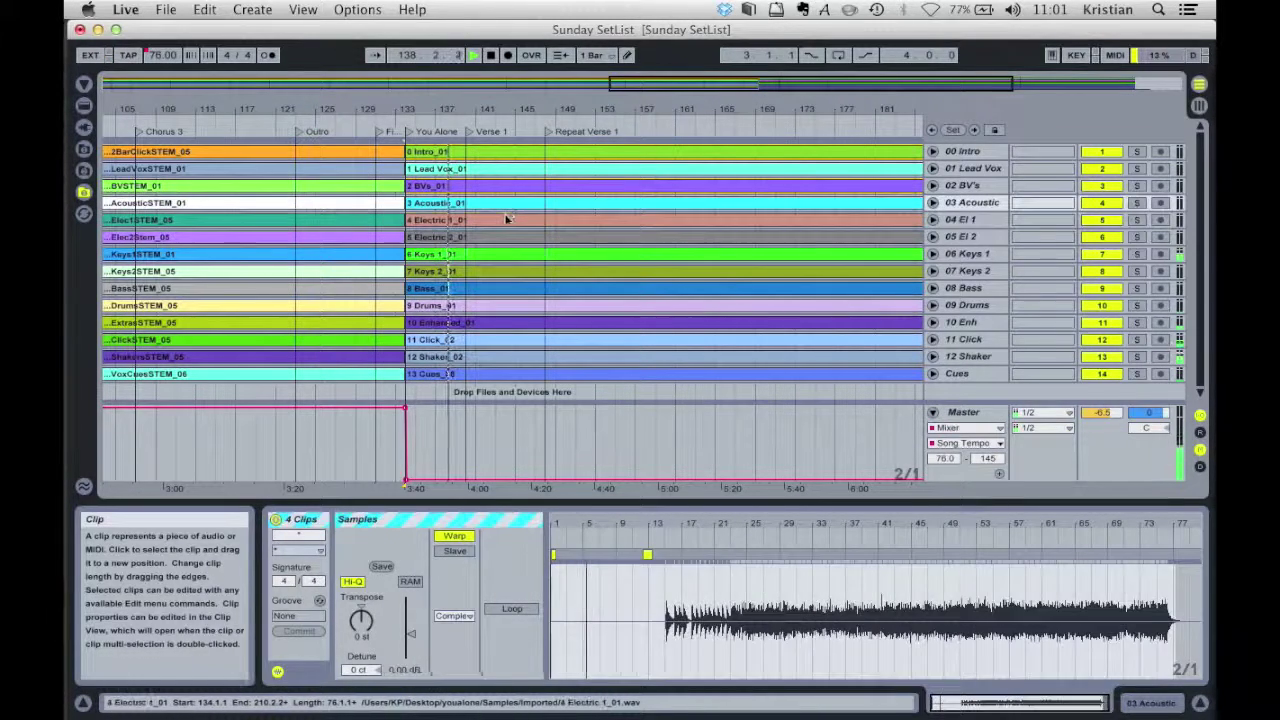
{"action": "left_click", "coordinate": [507, 219], "text": "shift"}
{"action": "left_click", "coordinate": [504, 237], "text": "shift"}
{"action": "left_click", "coordinate": [499, 257], "text": "shift"}
{"action": "left_click", "coordinate": [500, 271], "text": "shift"}
{"action": "left_click", "coordinate": [497, 289], "text": "shift"}
{"action": "left_click", "coordinate": [500, 305], "text": "shift"}
{"action": "left_click", "coordinate": [500, 322], "text": "shift"}
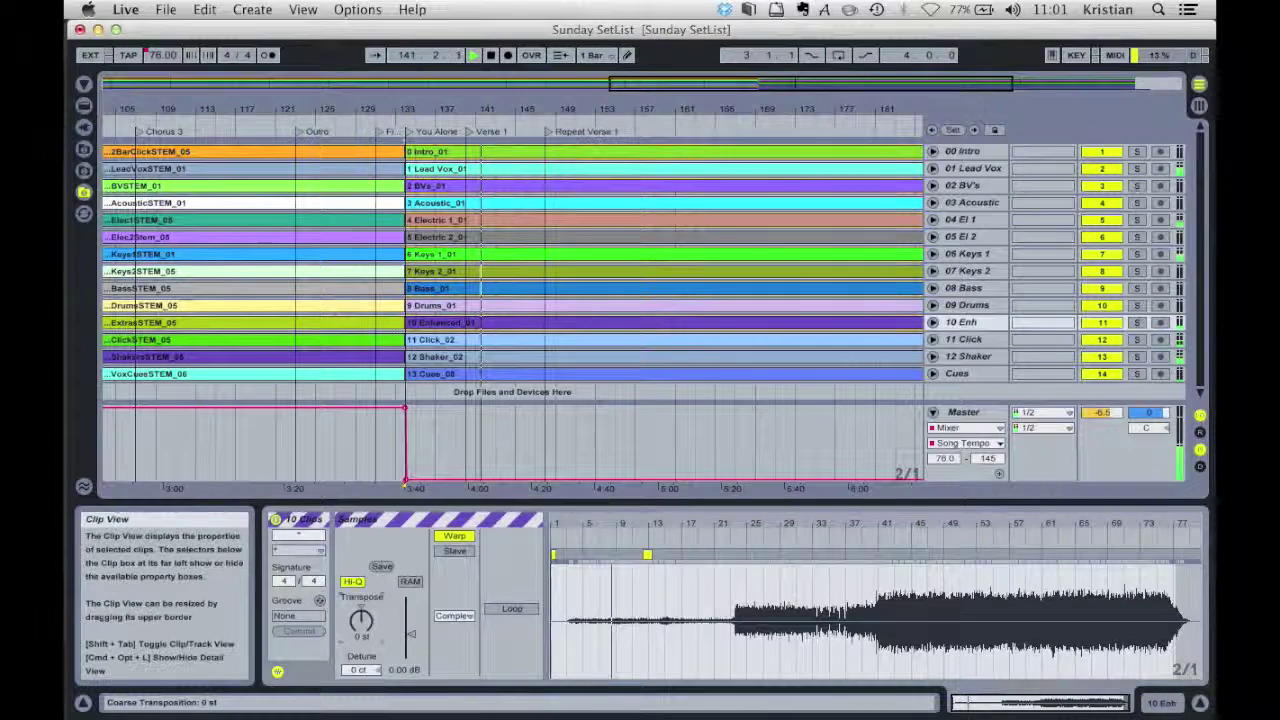
{"action": "left_click_drag", "start_coordinate": [361, 621], "coordinate": [361, 637]}
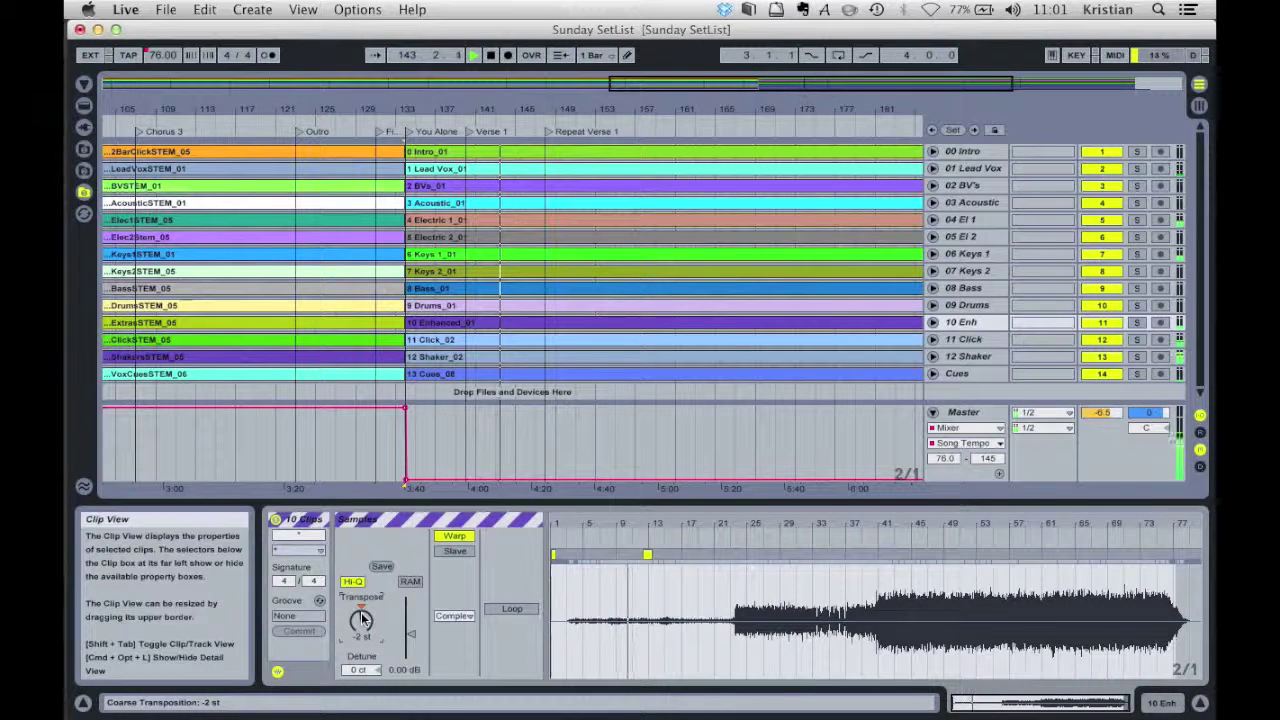
Step: Set the warp mode of the selected You Alone clips to Complex Pro and stop playback
{"action": "left_click", "coordinate": [458, 616]}
{"action": "left_click", "coordinate": [460, 696]}
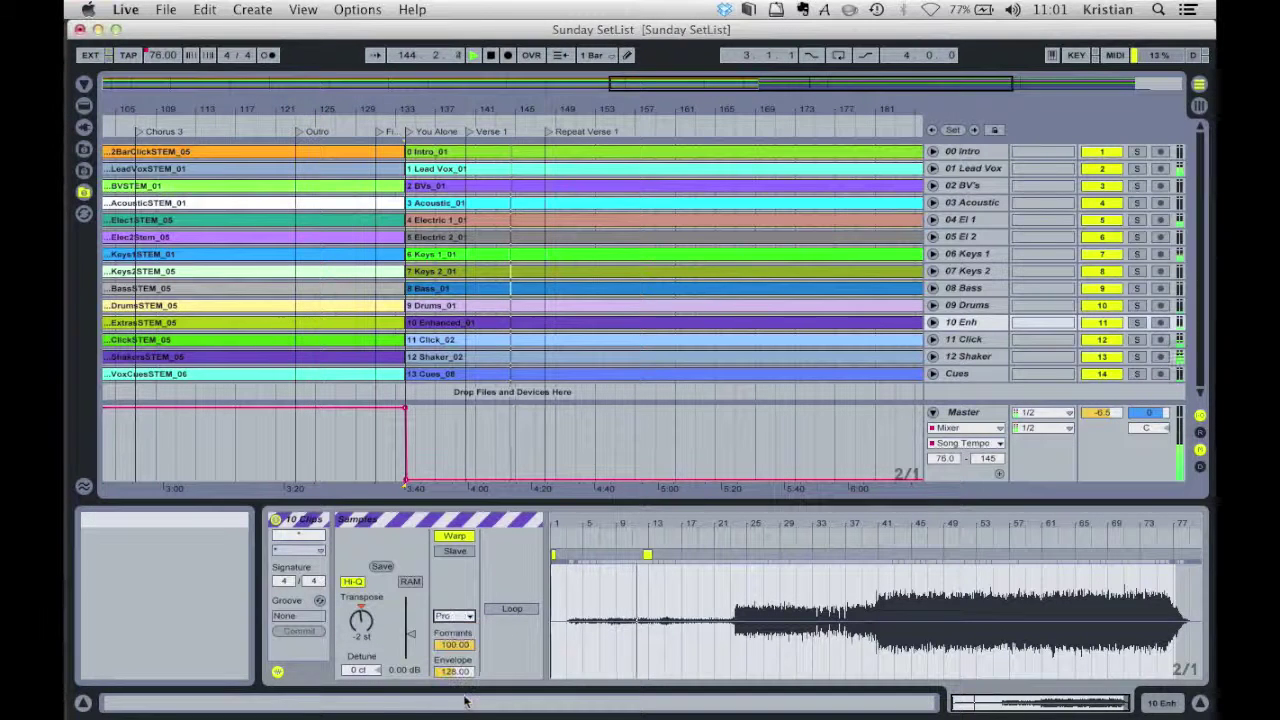
{"action": "left_click", "coordinate": [455, 617]}
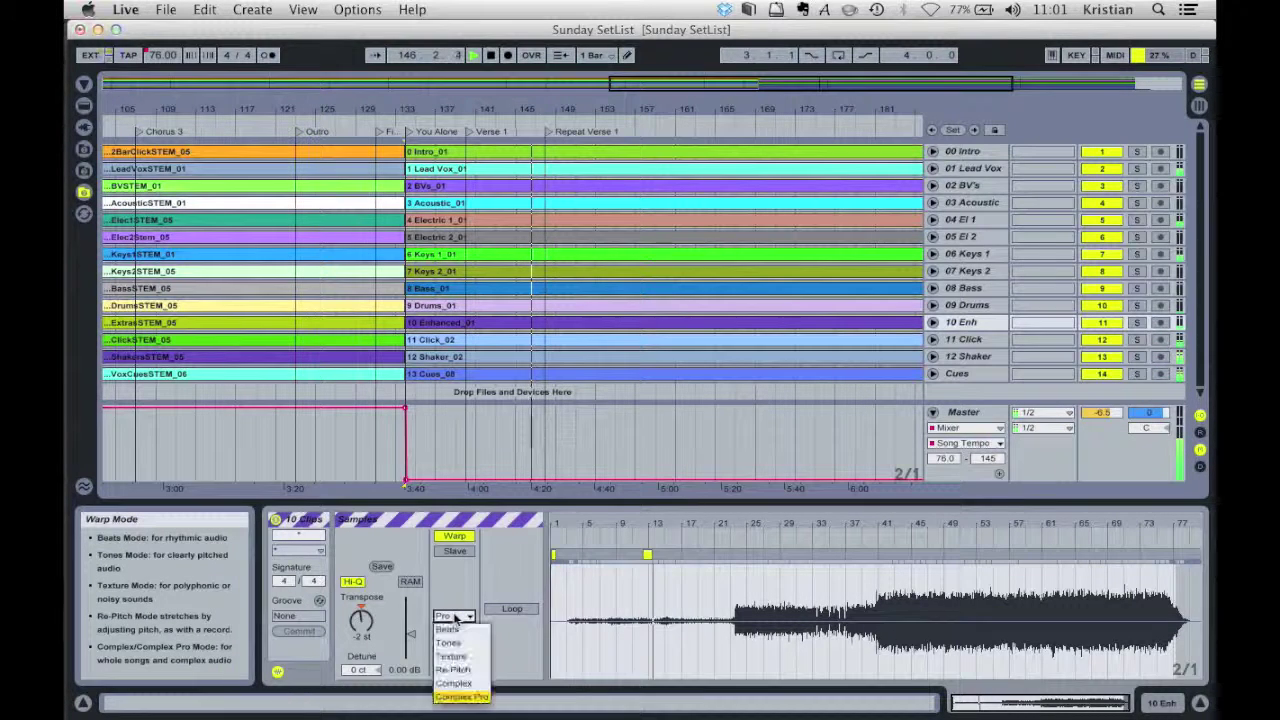
{"action": "left_click", "coordinate": [459, 594]}
{"action": "key", "text": "space"}
{"action": "left_click", "coordinate": [455, 616]}
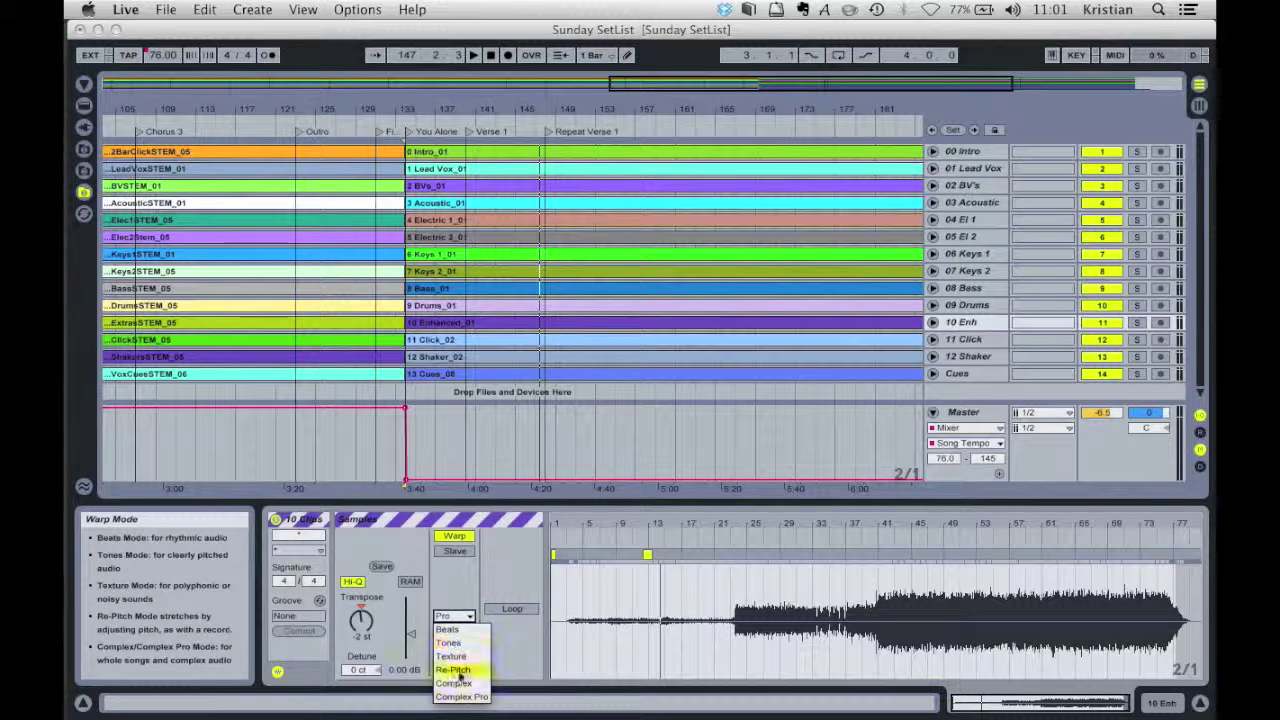
{"action": "left_click", "coordinate": [462, 697]}
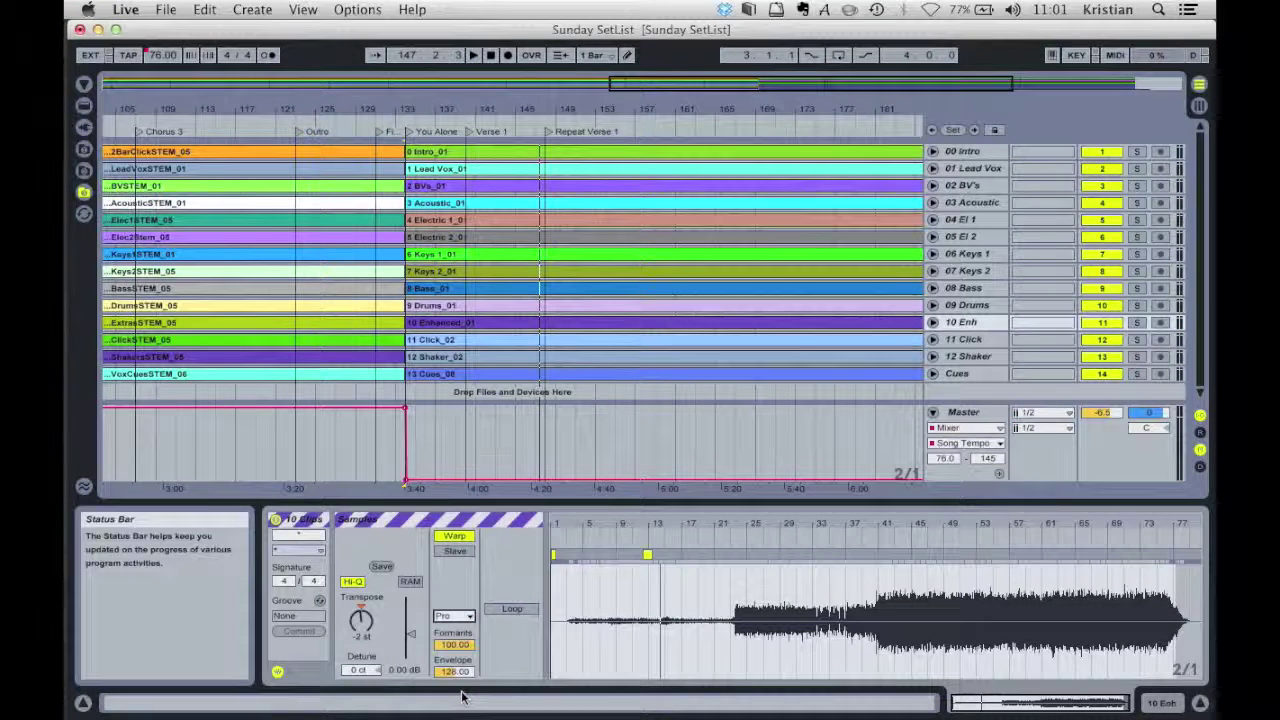
Step: Play from the Verse 1 locator, switching the selected clips' warp mode to Complex and back to Complex Pro to compare their sound
{"action": "double_click", "coordinate": [473, 137]}
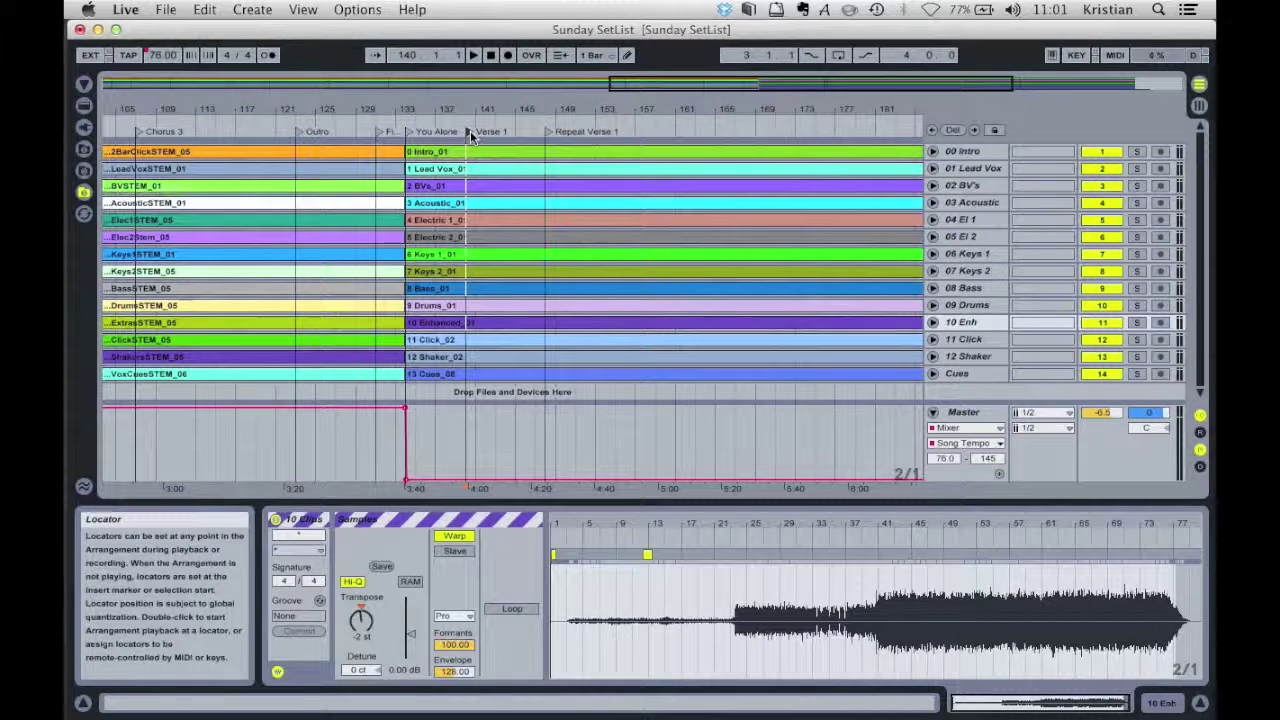
{"action": "left_click", "coordinate": [453, 616]}
{"action": "left_click", "coordinate": [460, 684]}
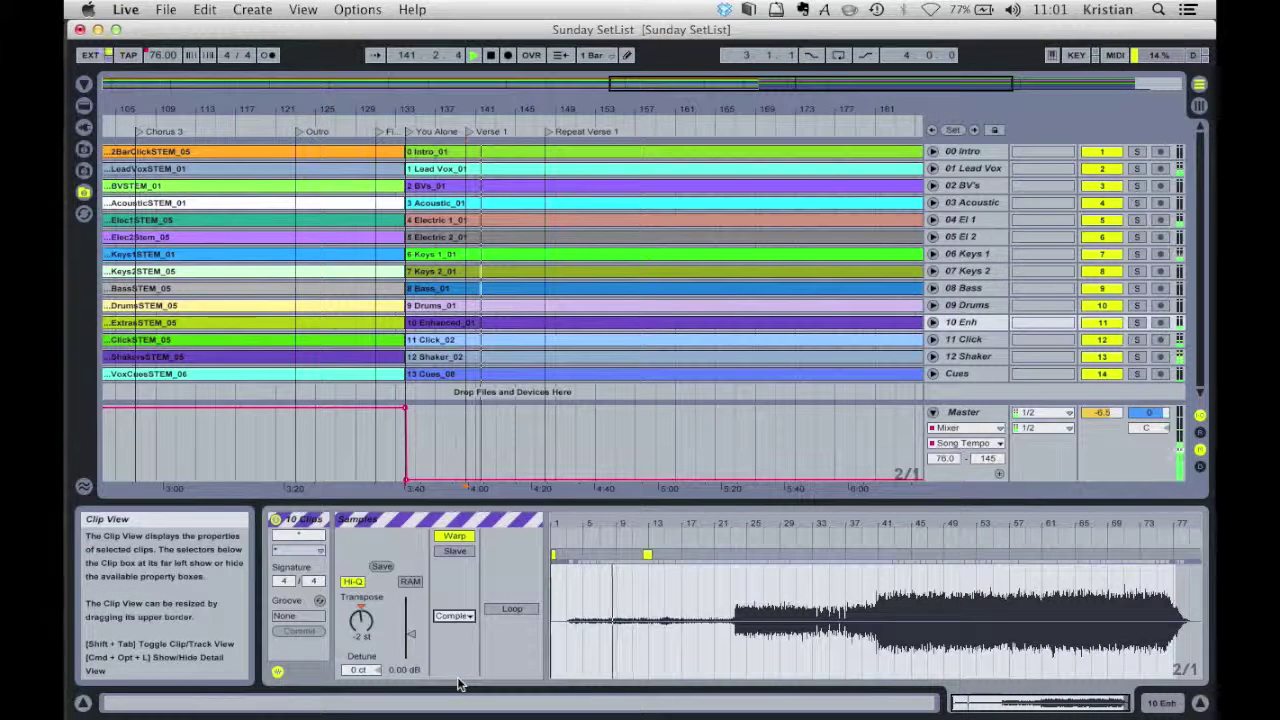
{"action": "left_click", "coordinate": [460, 617]}
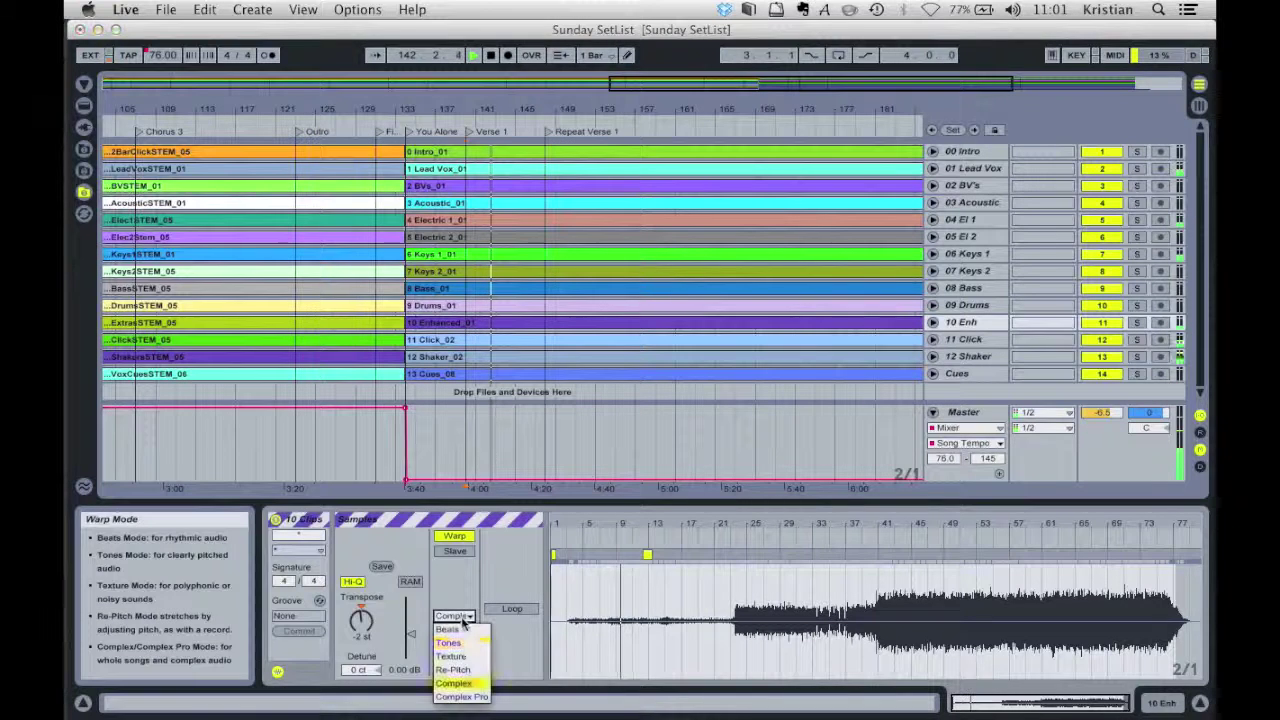
{"action": "left_click", "coordinate": [464, 696]}
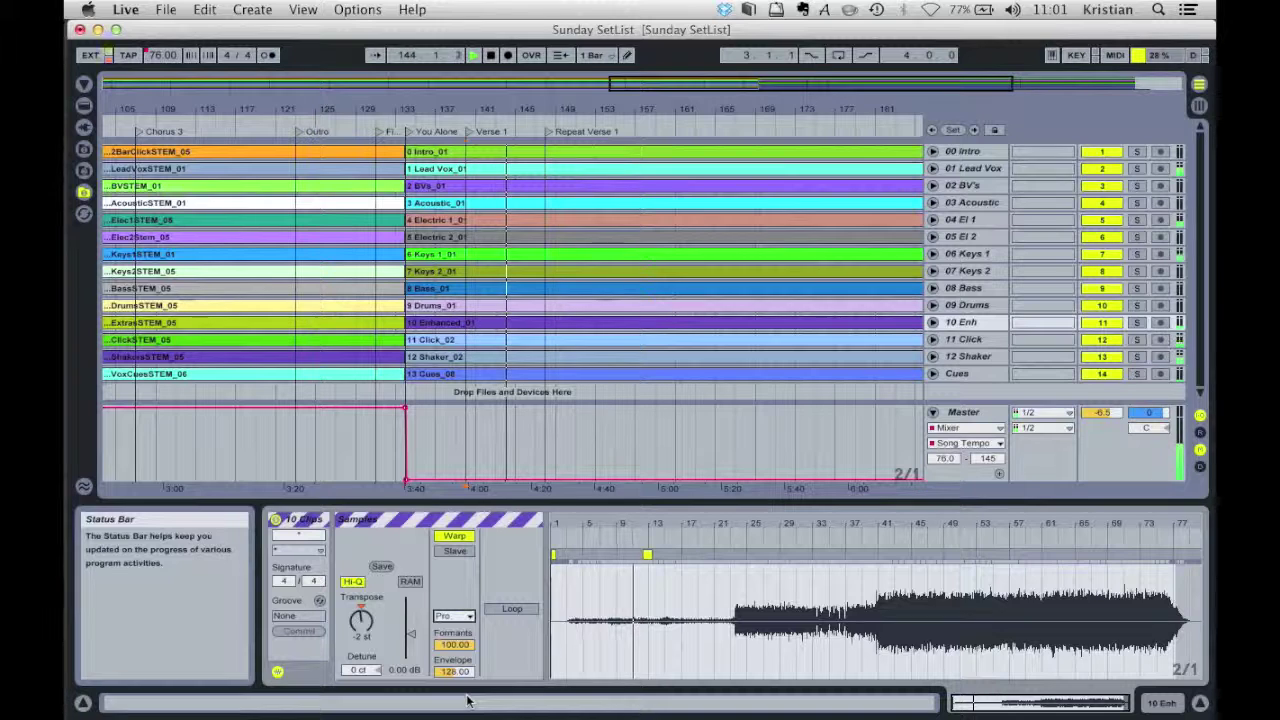
{"action": "key", "text": "XF86AudioRaiseVolume"}
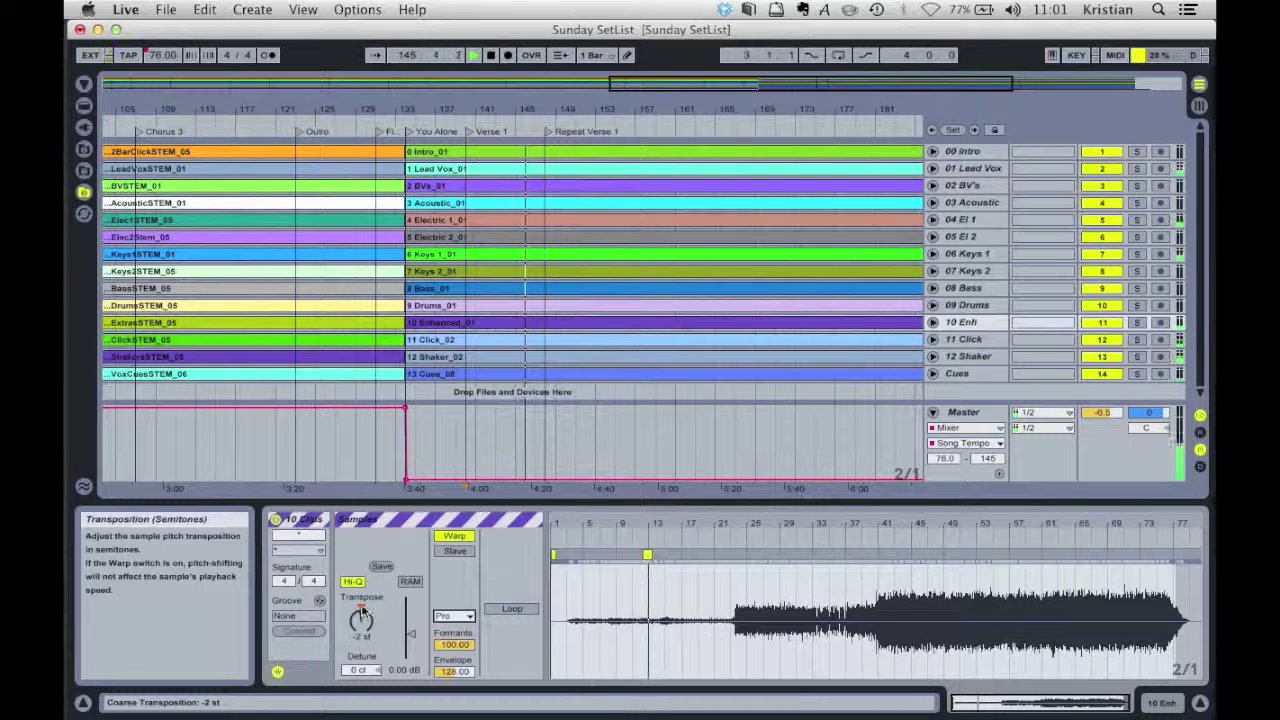
Step: Audition the selected clips transposed to 0 st, 2 st and 4 st during playback, and stop playback
{"action": "left_click_drag", "start_coordinate": [361, 613], "coordinate": [361, 595]}
{"action": "key", "text": "XF86AudioRaiseVolume"}
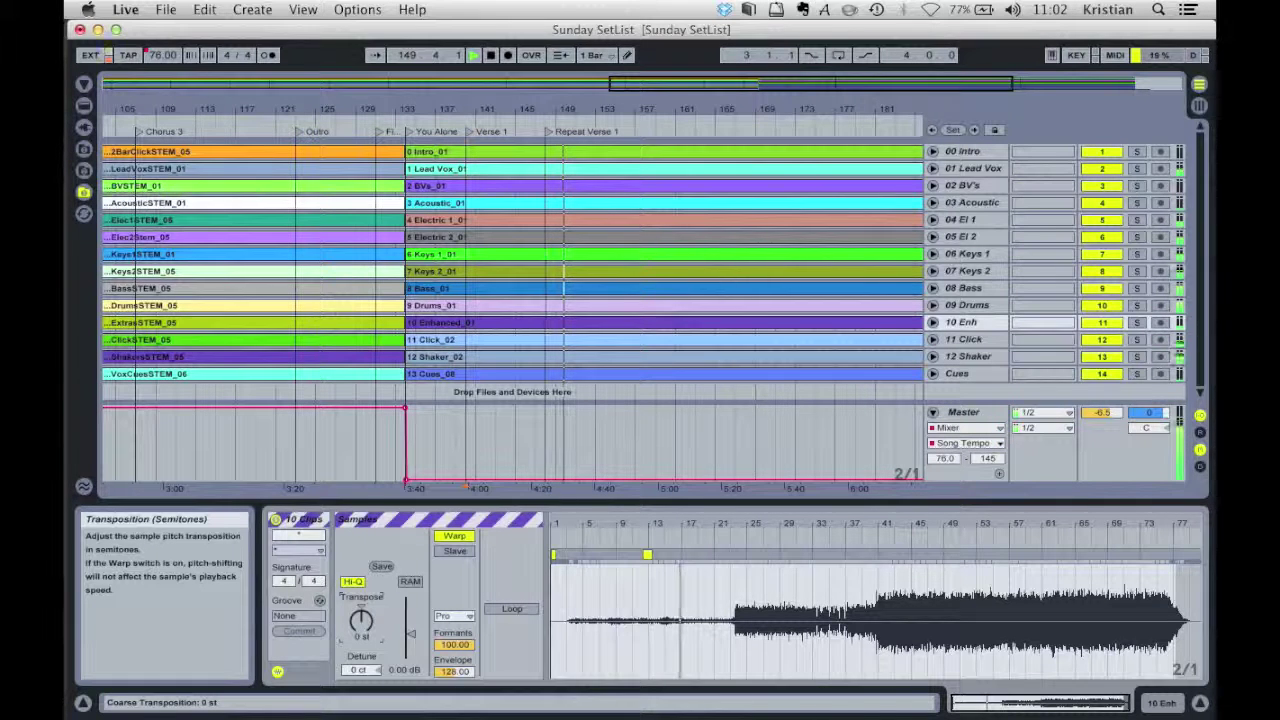
{"action": "left_click_drag", "start_coordinate": [361, 621], "coordinate": [361, 610]}
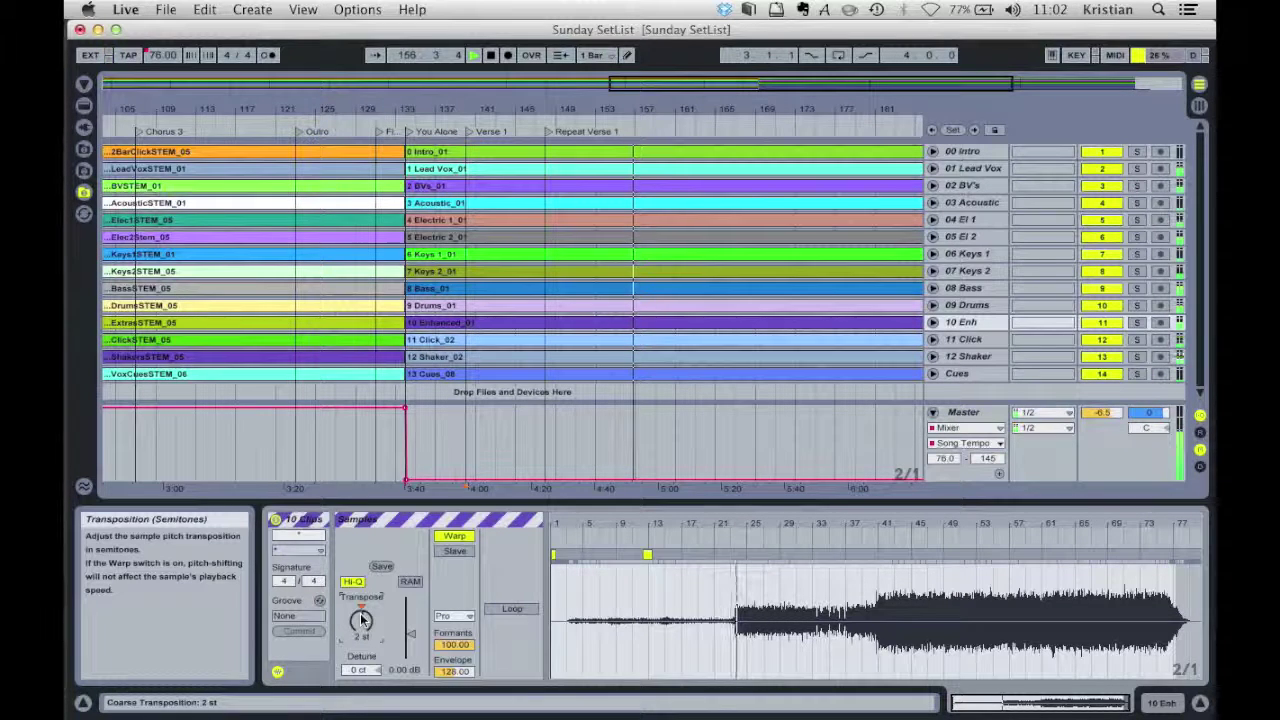
{"action": "key", "text": "space"}
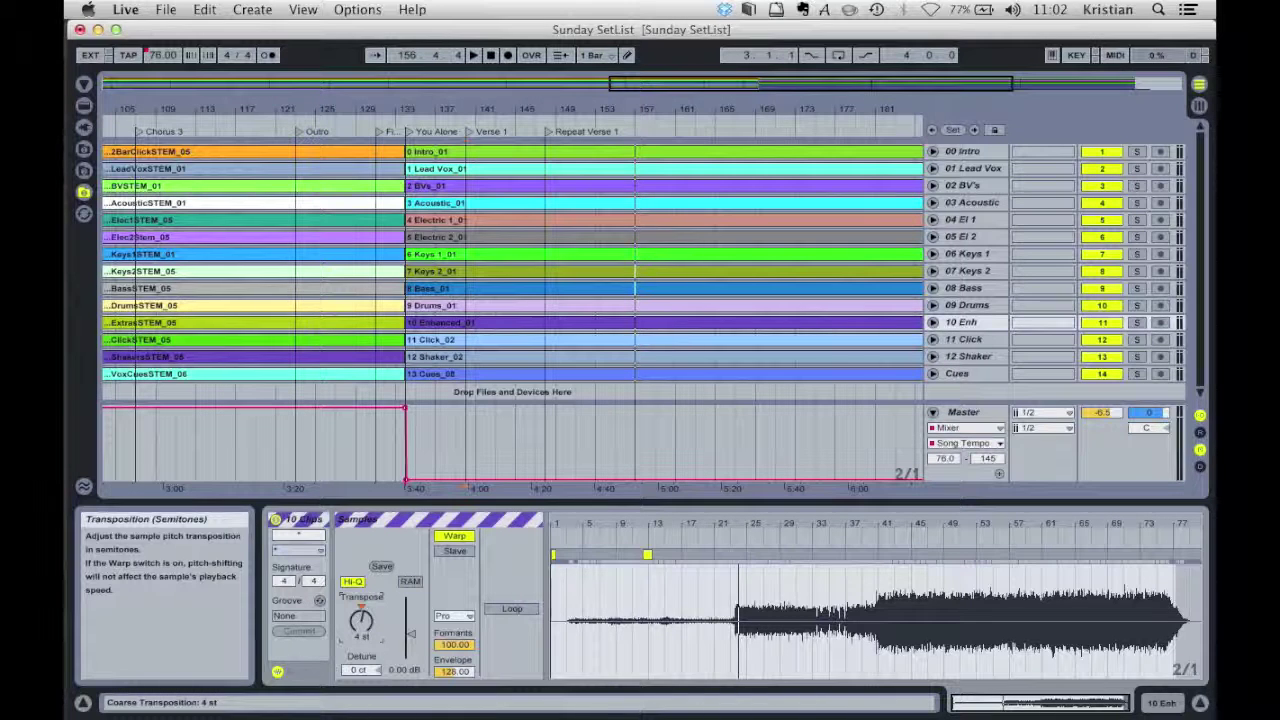
Step: Replay from the Verse 1 locator at a higher sound volume and reset the selected clips' transposition to 0 st
{"action": "key", "text": "space"}
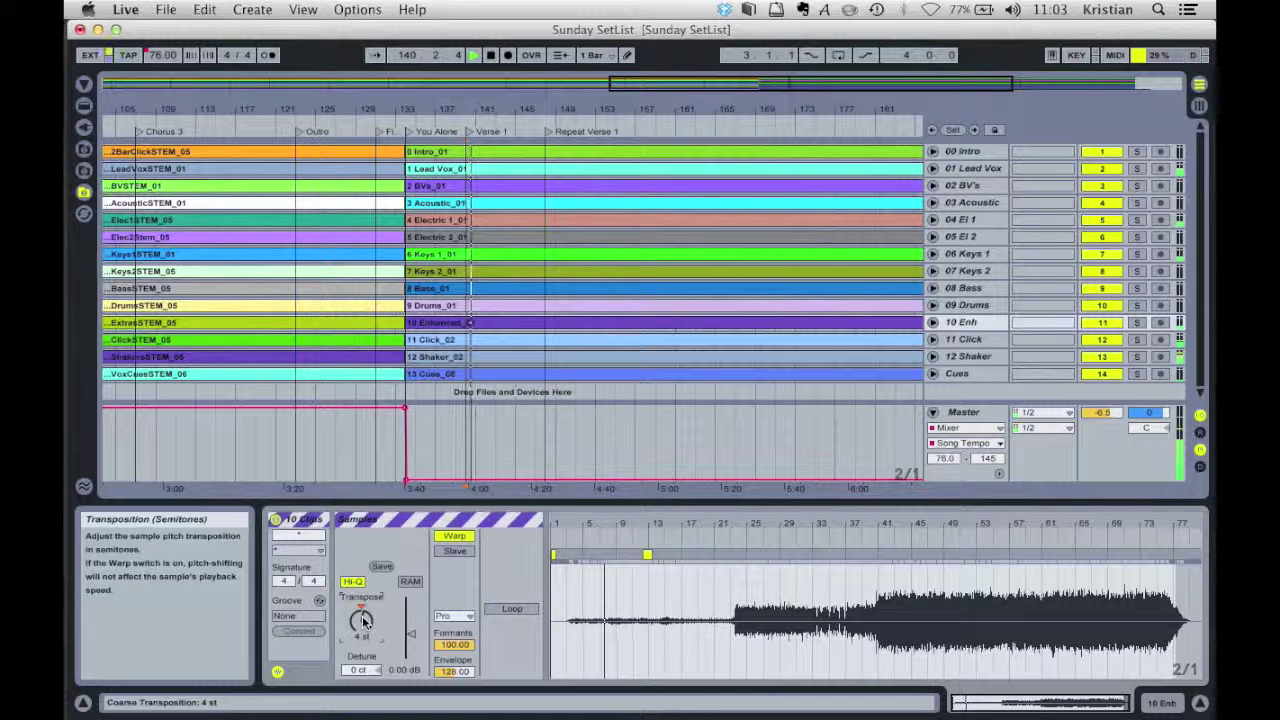
{"action": "key", "text": "XF86AudioRaiseVolume"}
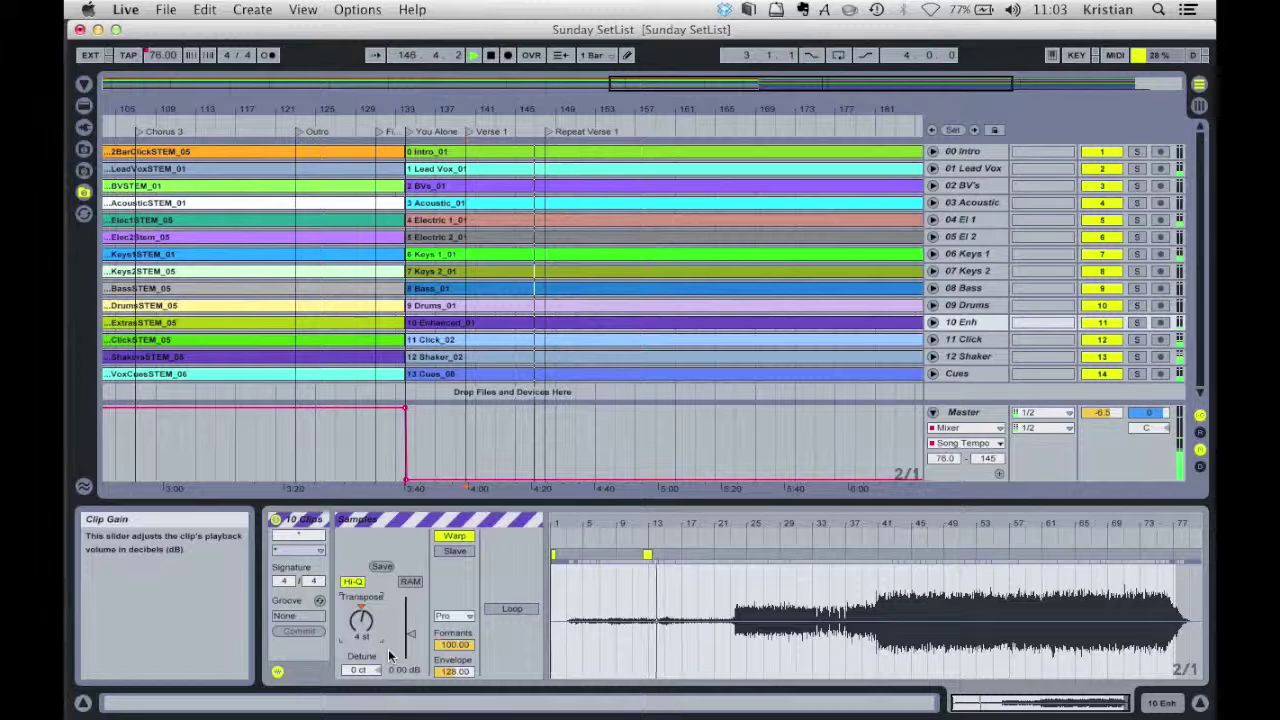
{"action": "left_click", "coordinate": [362, 608]}
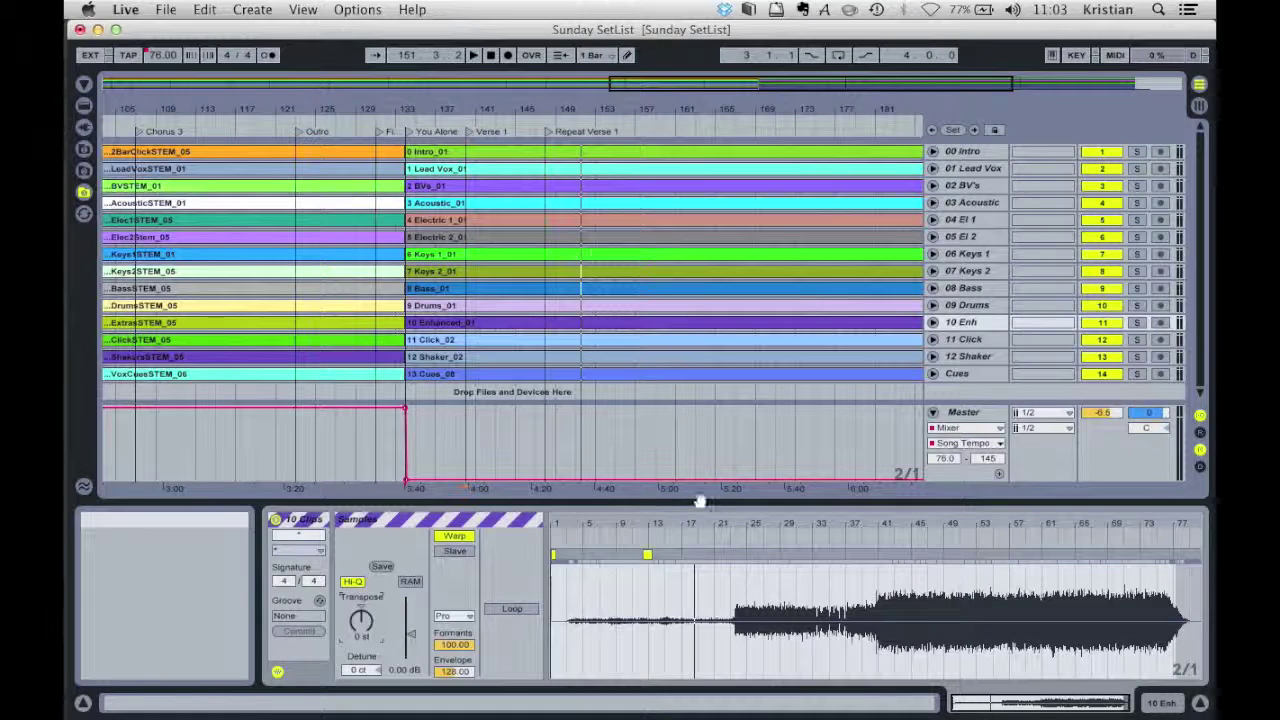
Step: Show the Master's Track Volume automation and draw a rise from the You Alone locator to about 2.0 dB at Verse 1
{"action": "left_click", "coordinate": [981, 447]}
{"action": "left_click", "coordinate": [982, 489]}
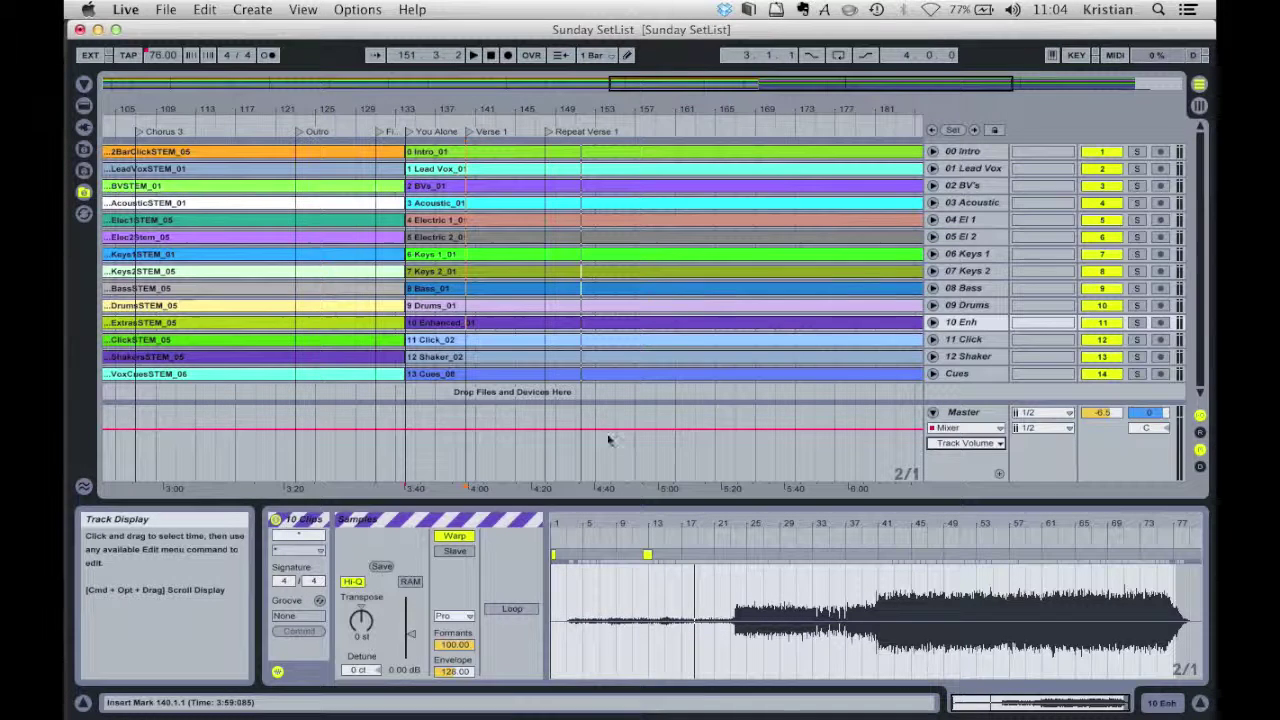
{"action": "left_click", "coordinate": [410, 430]}
{"action": "left_click", "coordinate": [434, 429]}
{"action": "left_click_drag", "start_coordinate": [432, 421], "coordinate": [465, 412]}
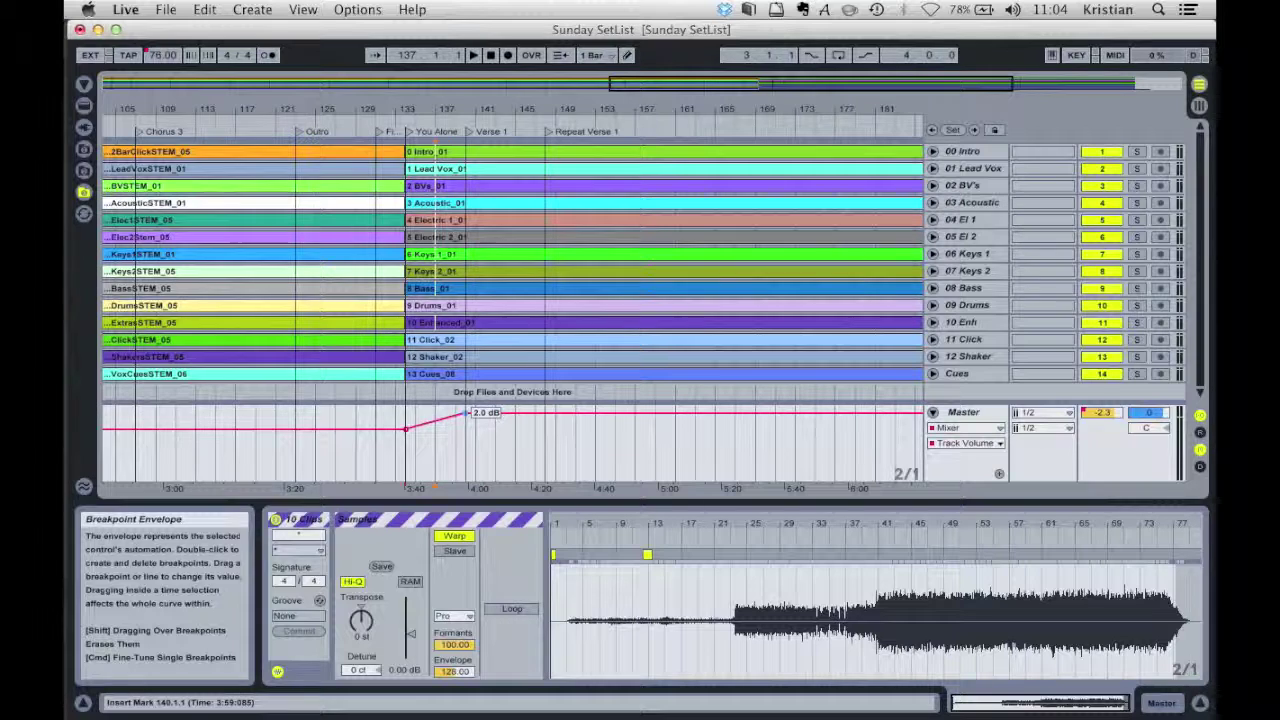
Step: Reshape the Master volume envelope to fall from the Finish locator to about -23 dB at You Alone, rise gradually to Repeat Verse 1, and play it
{"action": "left_click", "coordinate": [379, 436]}
{"action": "left_click_drag", "start_coordinate": [379, 434], "coordinate": [404, 433]}
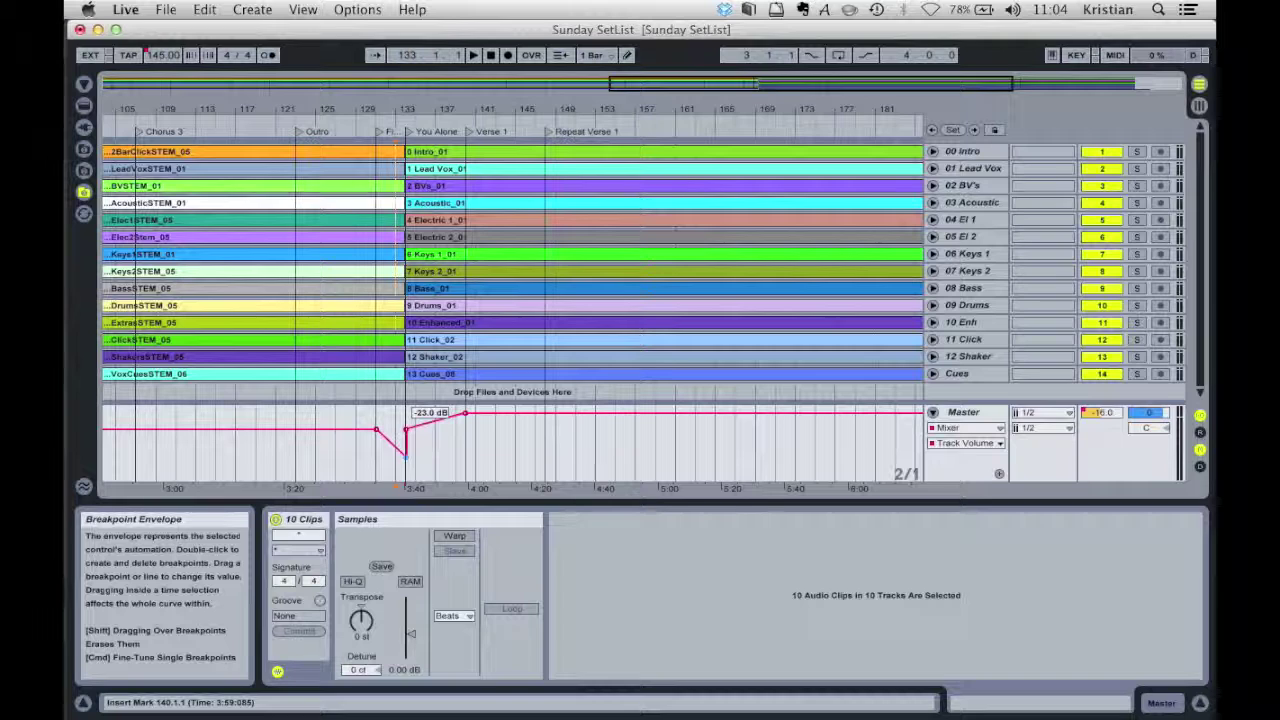
{"action": "left_click_drag", "start_coordinate": [401, 441], "coordinate": [542, 416]}
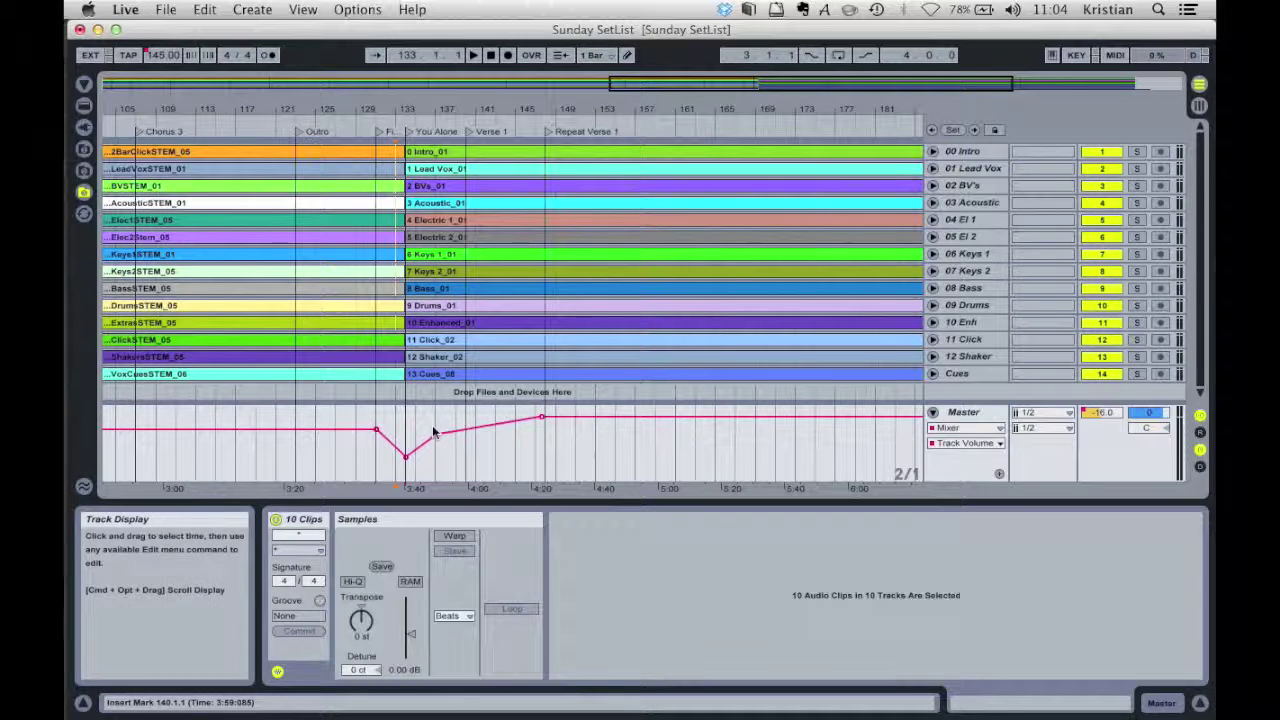
{"action": "left_click_drag", "start_coordinate": [437, 435], "coordinate": [445, 447]}
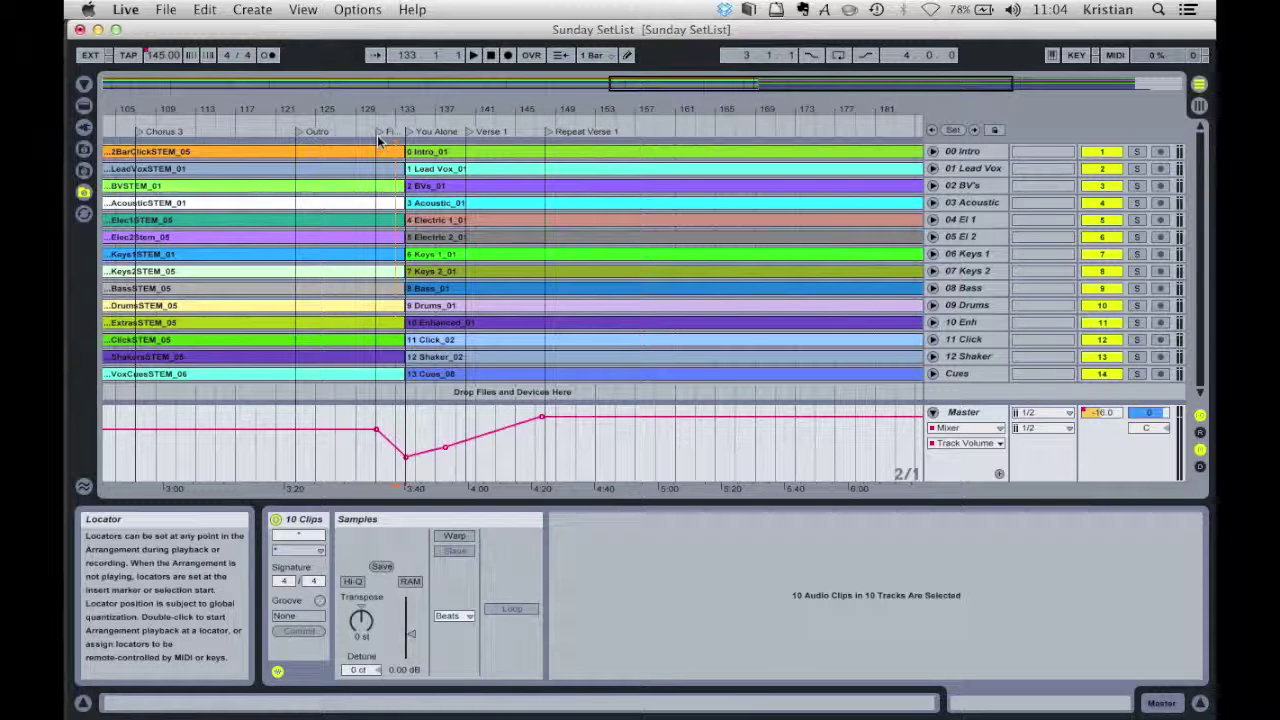
{"action": "double_click", "coordinate": [378, 138]}
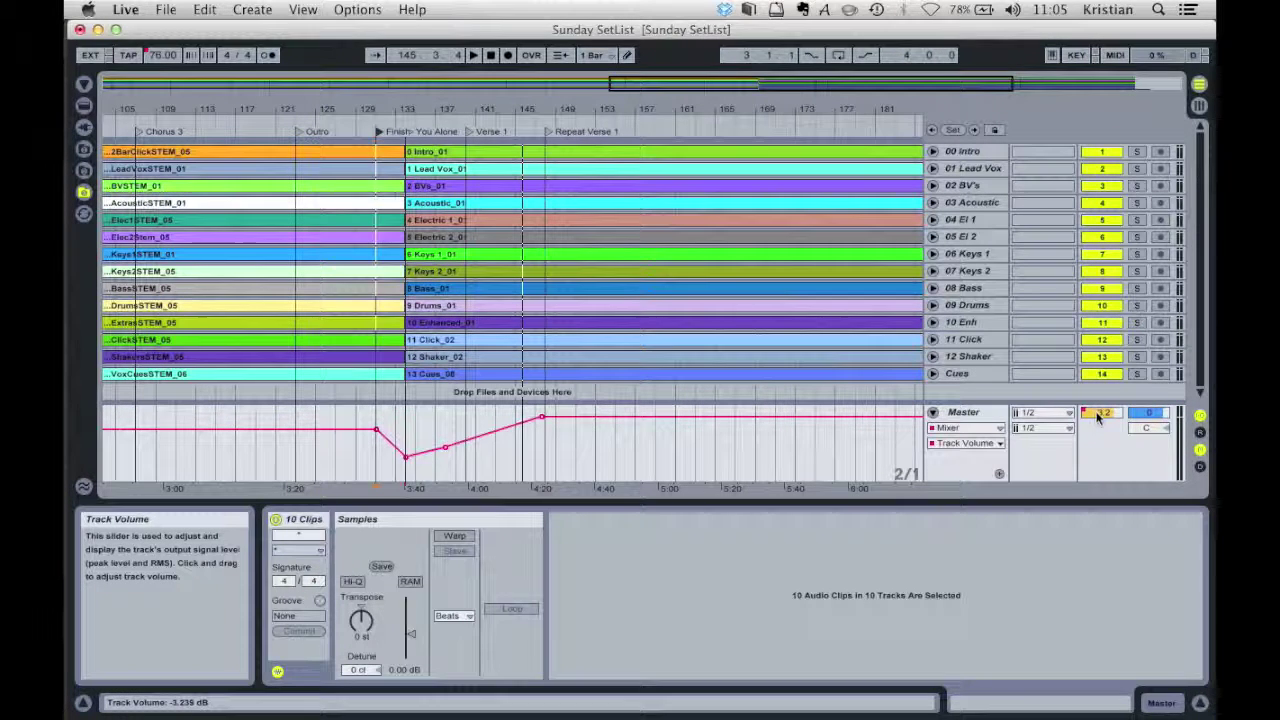
Step: Delete the Master track's volume automation
{"action": "right_click", "coordinate": [1095, 418]}
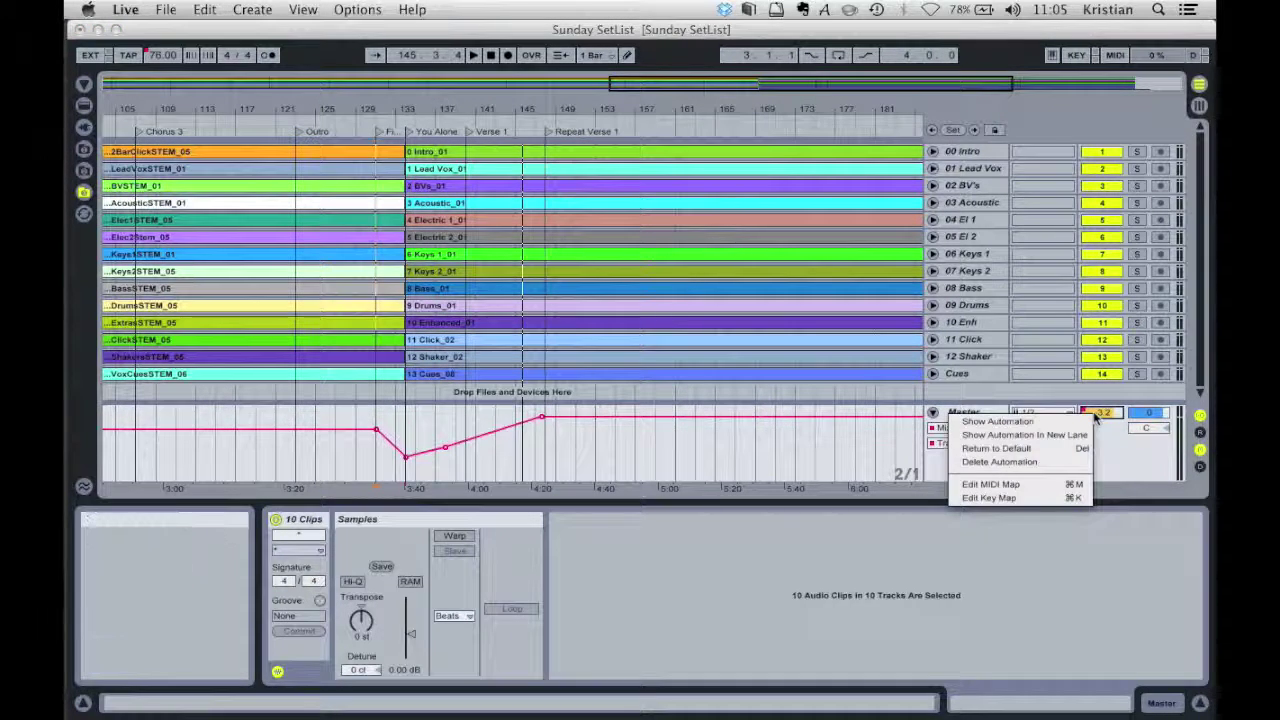
{"action": "left_click", "coordinate": [1095, 418]}
{"action": "right_click", "coordinate": [1095, 418]}
{"action": "left_click", "coordinate": [1095, 418]}
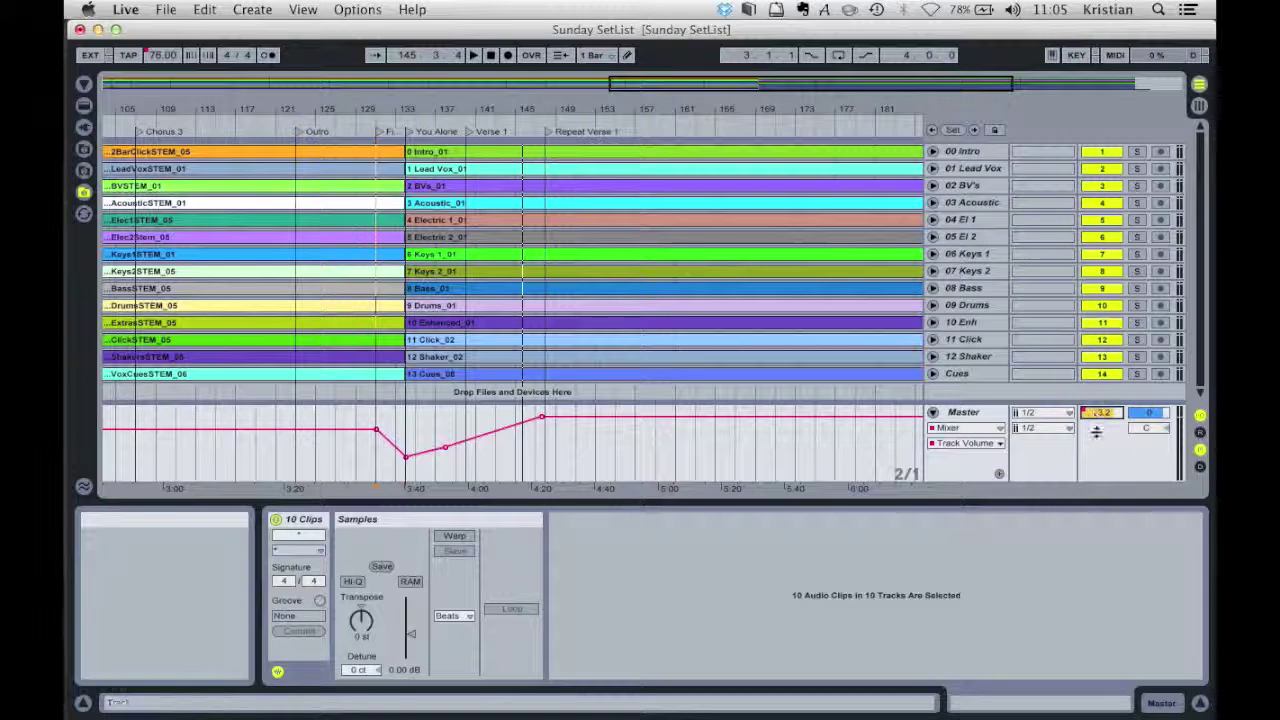
{"action": "right_click", "coordinate": [1096, 430]}
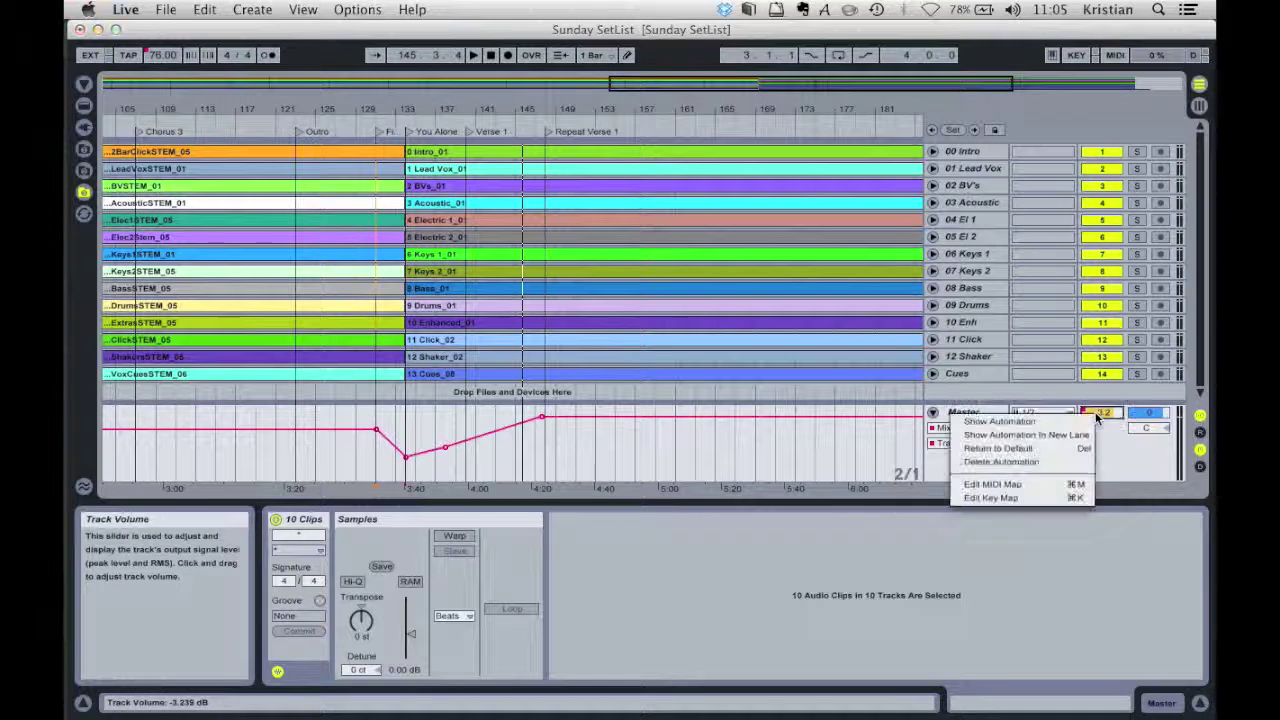
{"action": "left_click", "coordinate": [1068, 463]}
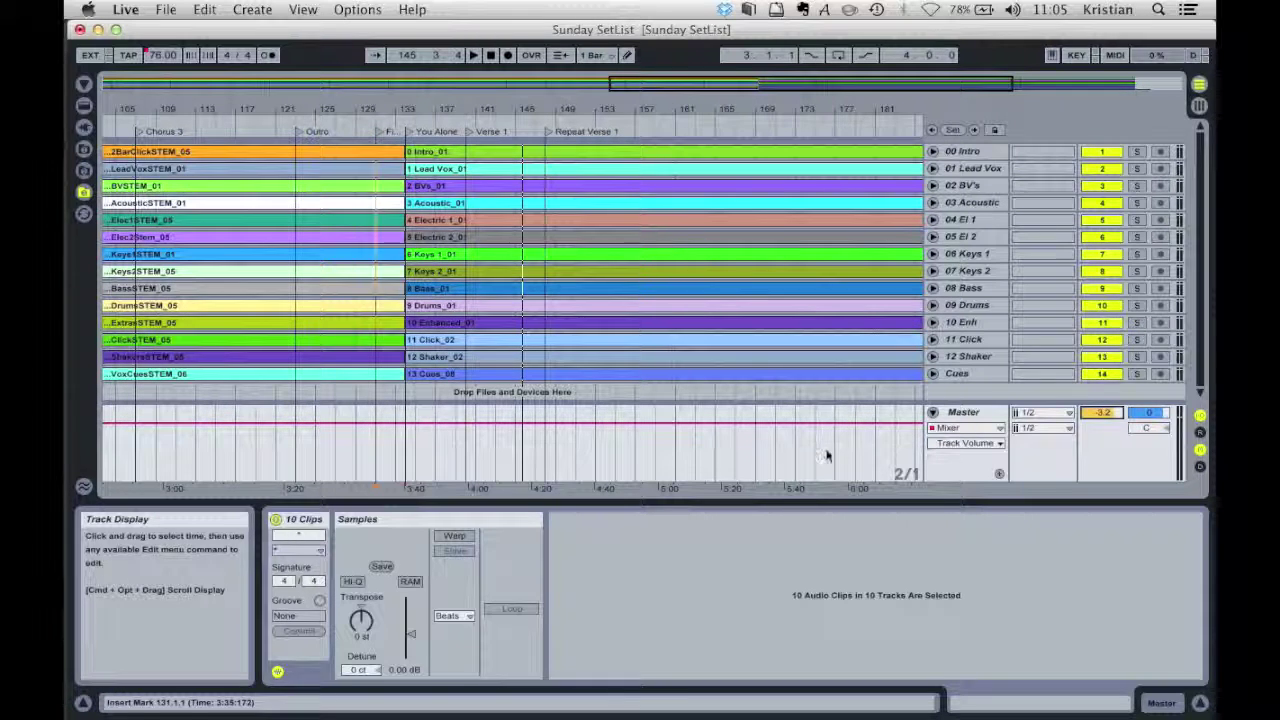
Step: Fold the Master track, unfold 03 Acoustic, and automate its Speaker On parameter to switch off from the You Alone locator onward
{"action": "left_click", "coordinate": [933, 414]}
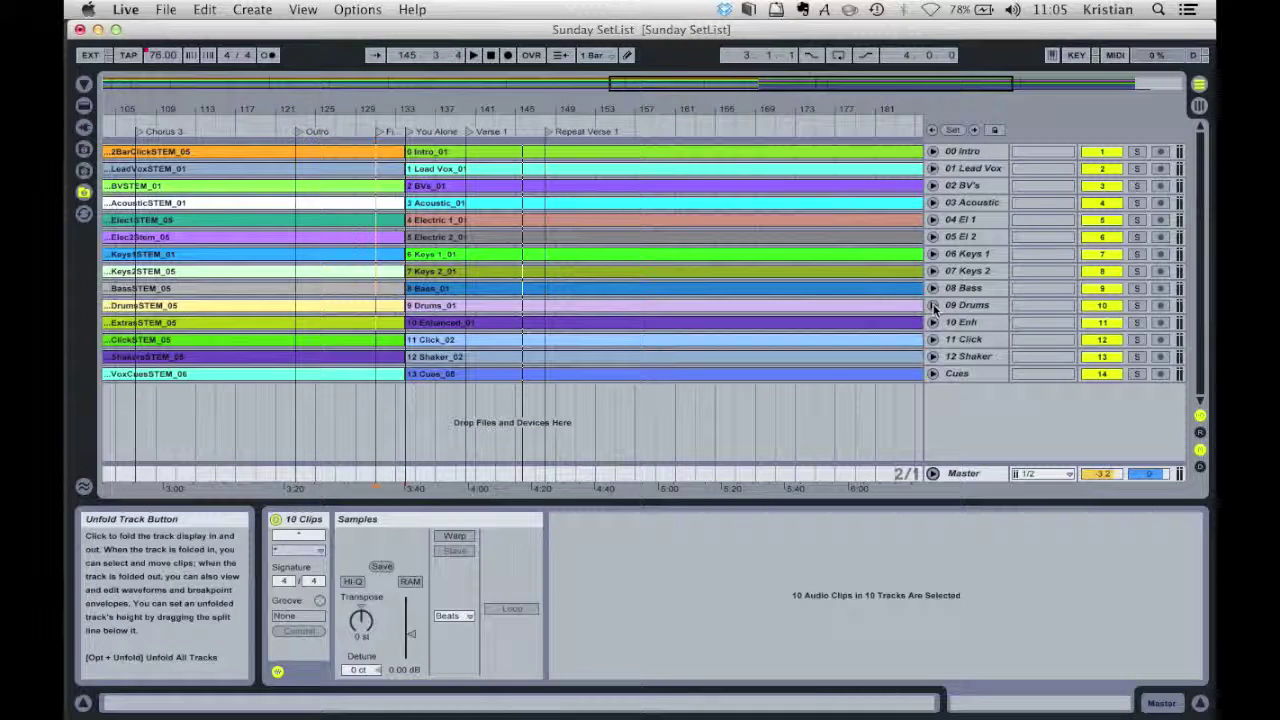
{"action": "left_click", "coordinate": [933, 203]}
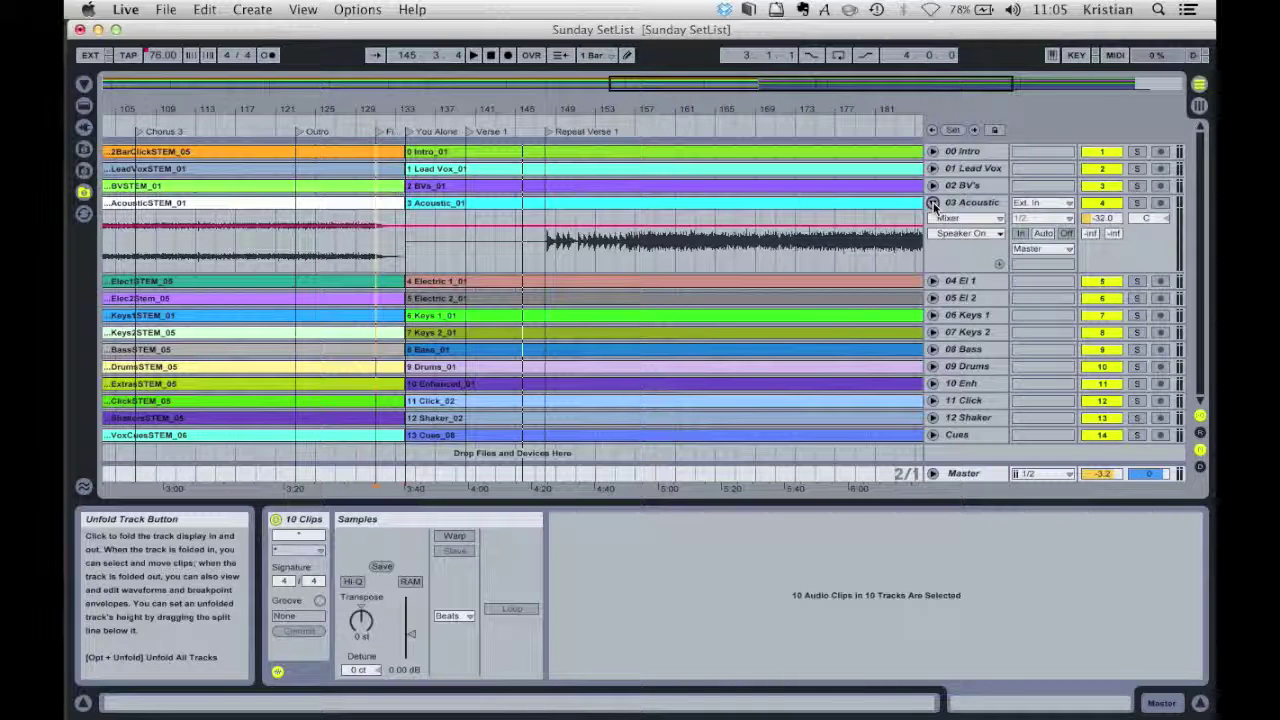
{"action": "left_click", "coordinate": [970, 235]}
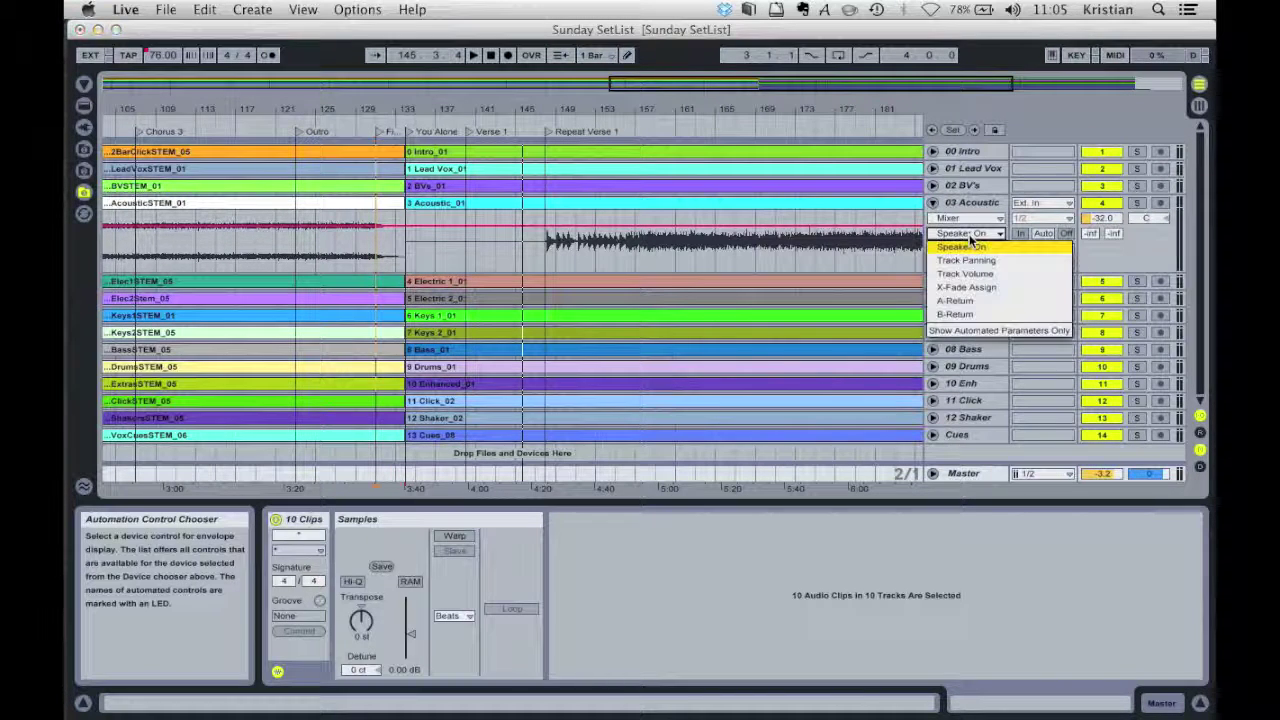
{"action": "left_click", "coordinate": [970, 237]}
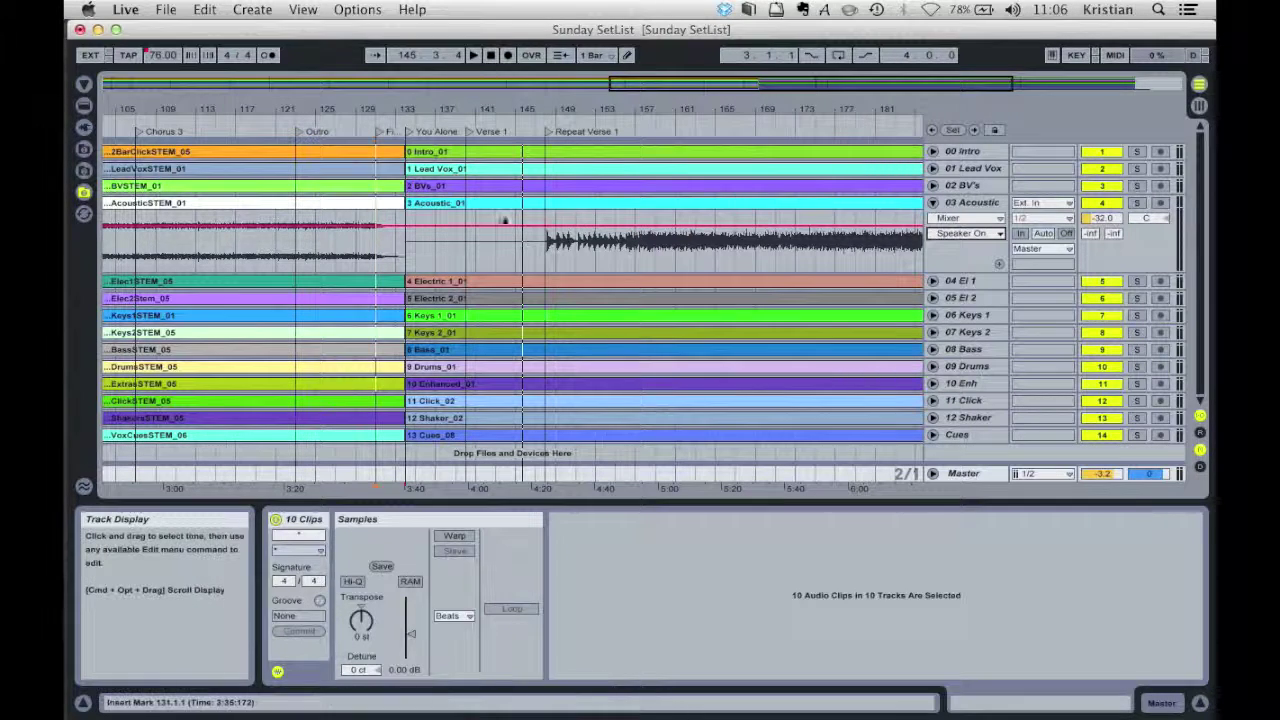
{"action": "double_click", "coordinate": [405, 226]}
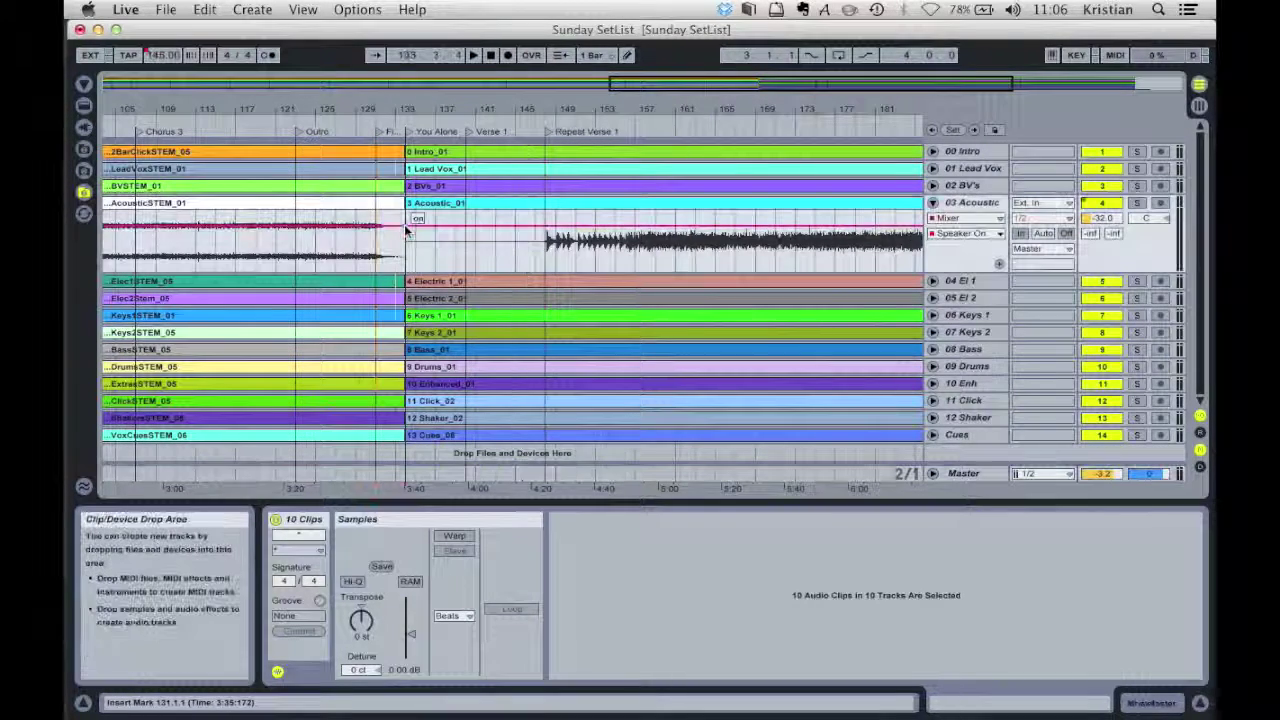
{"action": "left_click_drag", "start_coordinate": [416, 228], "coordinate": [416, 256]}
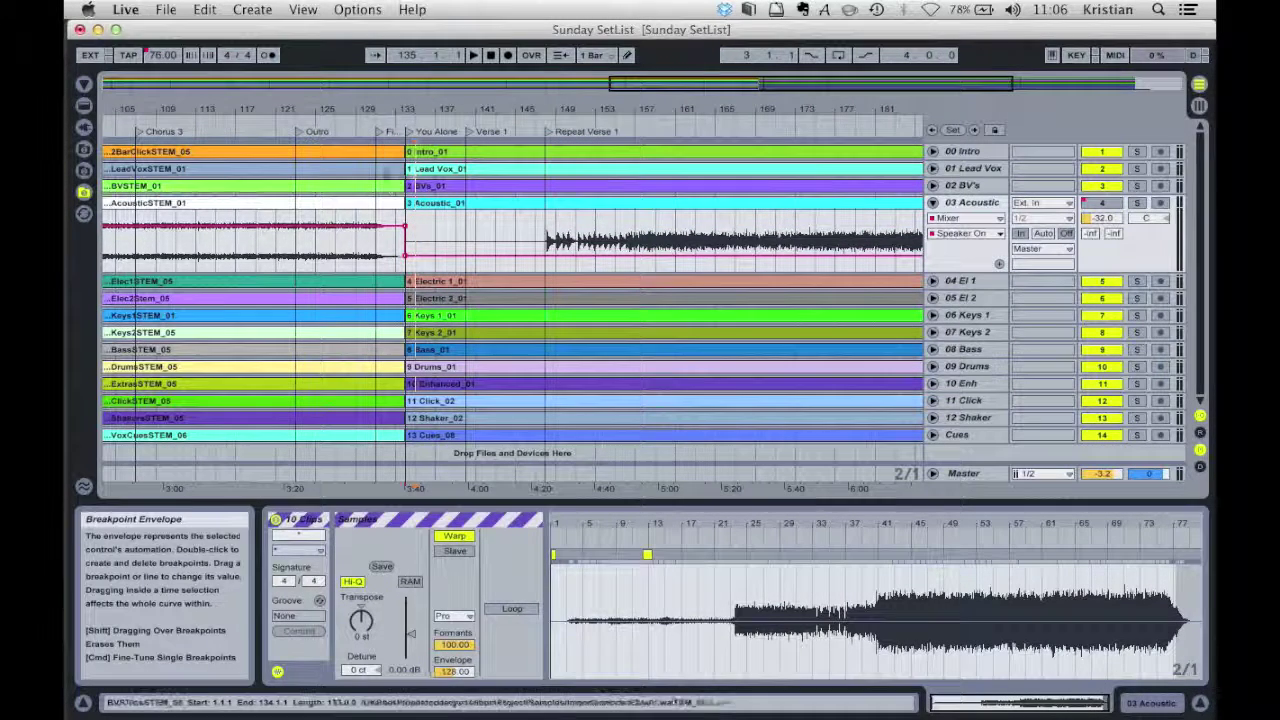
Step: Play from the Finish locator to check the 03 Acoustic track's activator automation at the start of You Alone
{"action": "double_click", "coordinate": [378, 138]}
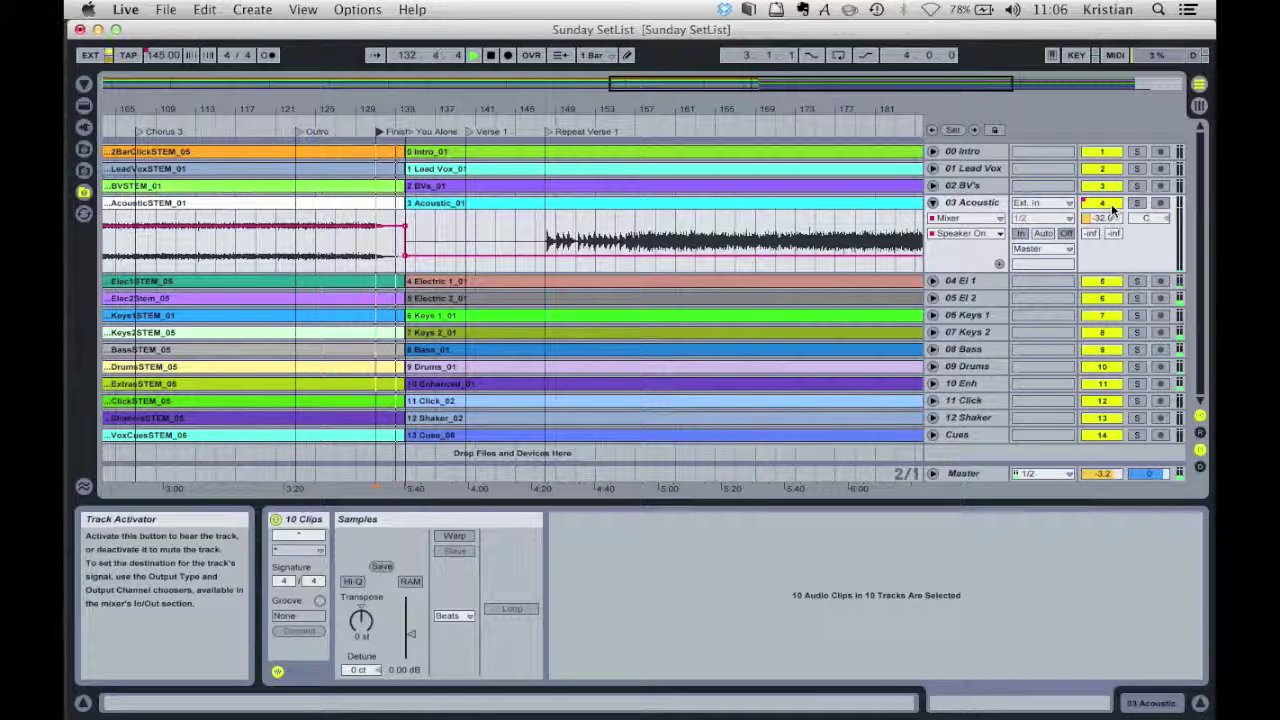
{"action": "left_click", "coordinate": [1103, 204]}
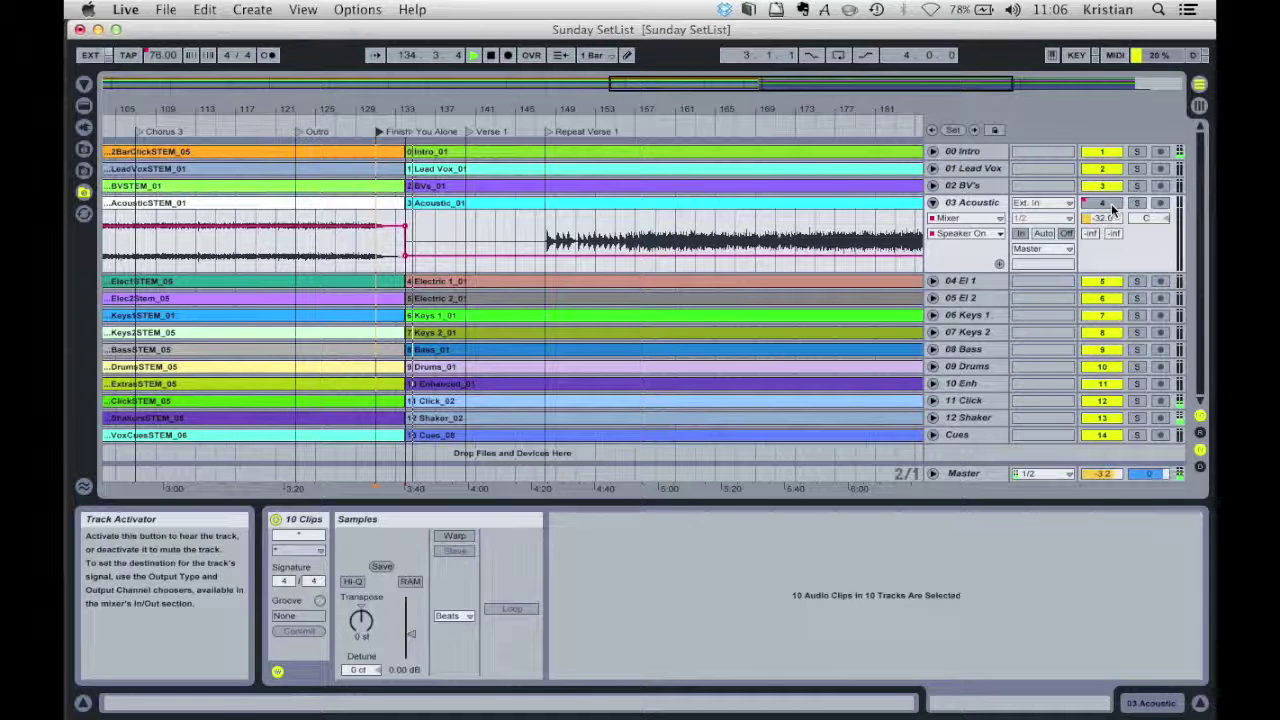
{"action": "left_click", "coordinate": [1103, 203]}
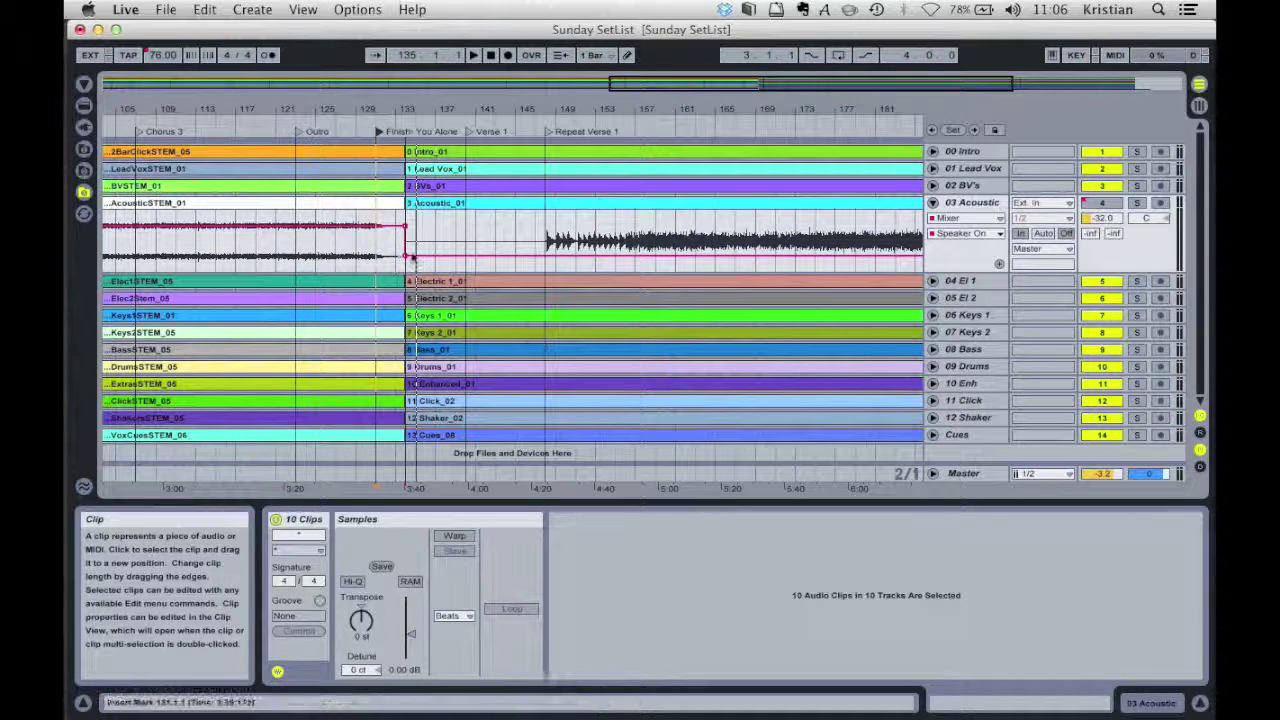
Step: Delete the Speaker On automation of 03 Acoustic and display the track's Track Volume envelope
{"action": "right_click", "coordinate": [1106, 205]}
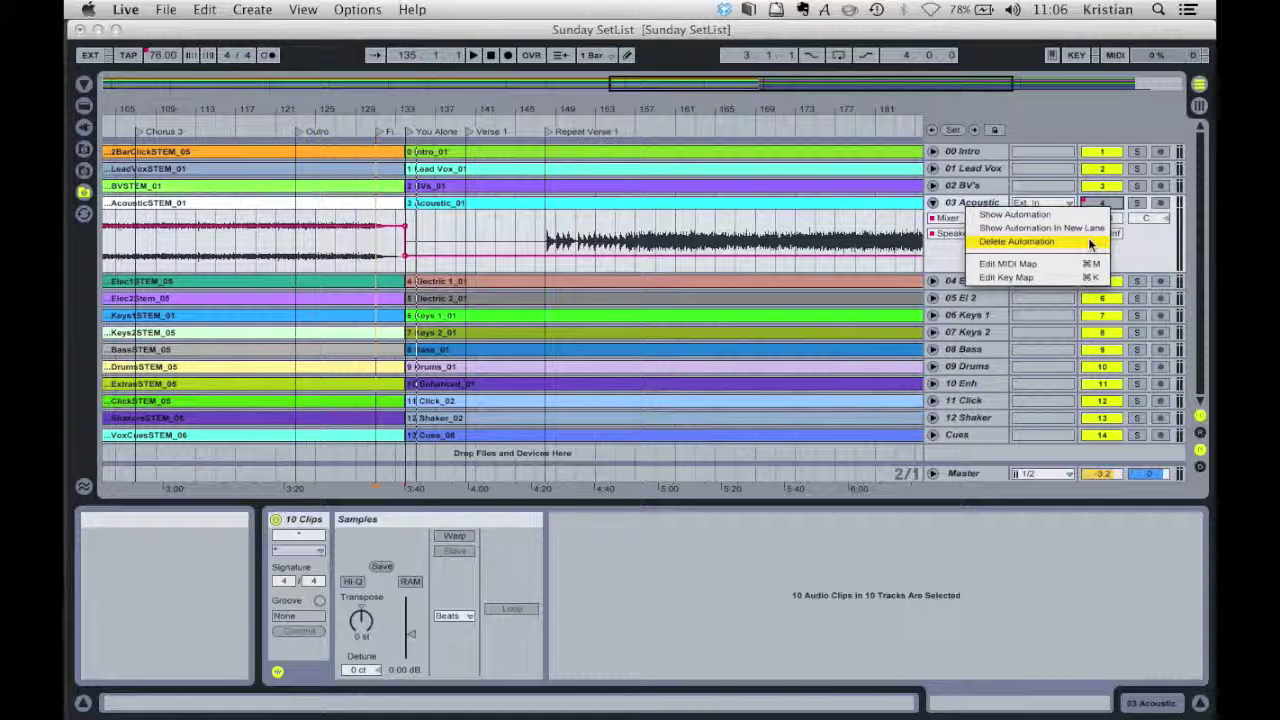
{"action": "left_click", "coordinate": [1088, 240]}
{"action": "left_click", "coordinate": [1000, 233]}
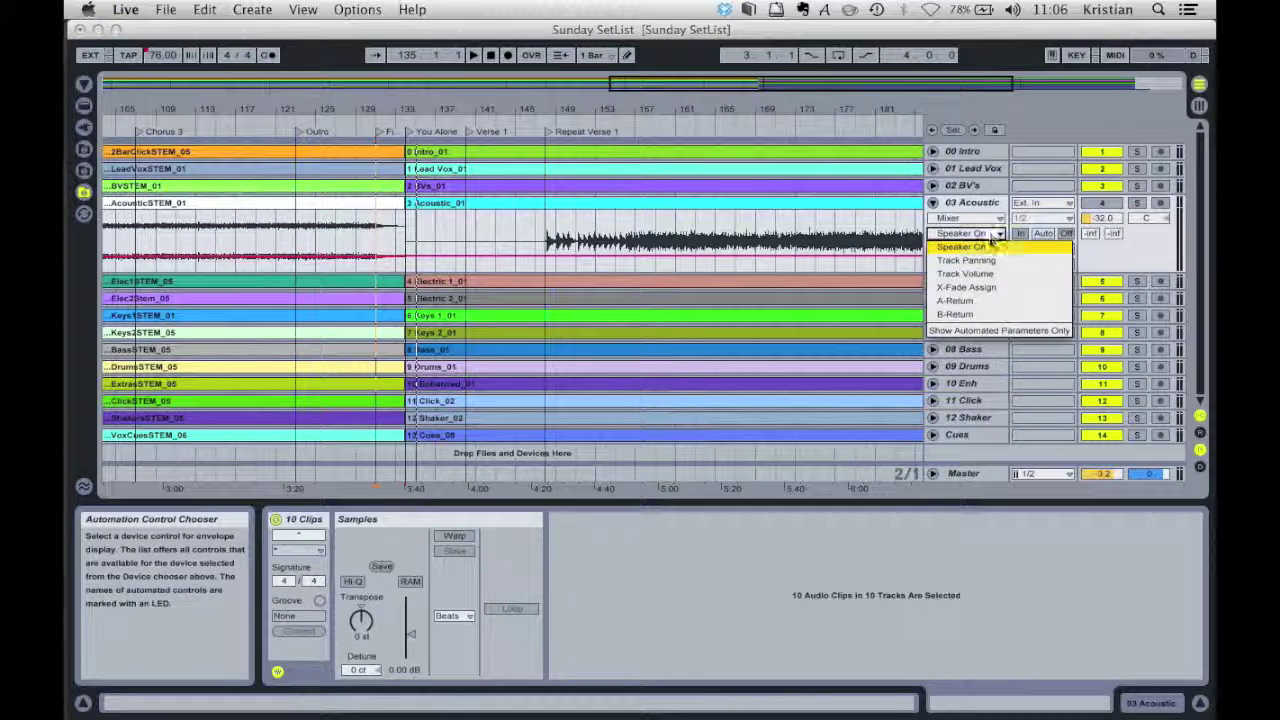
{"action": "left_click", "coordinate": [984, 275]}
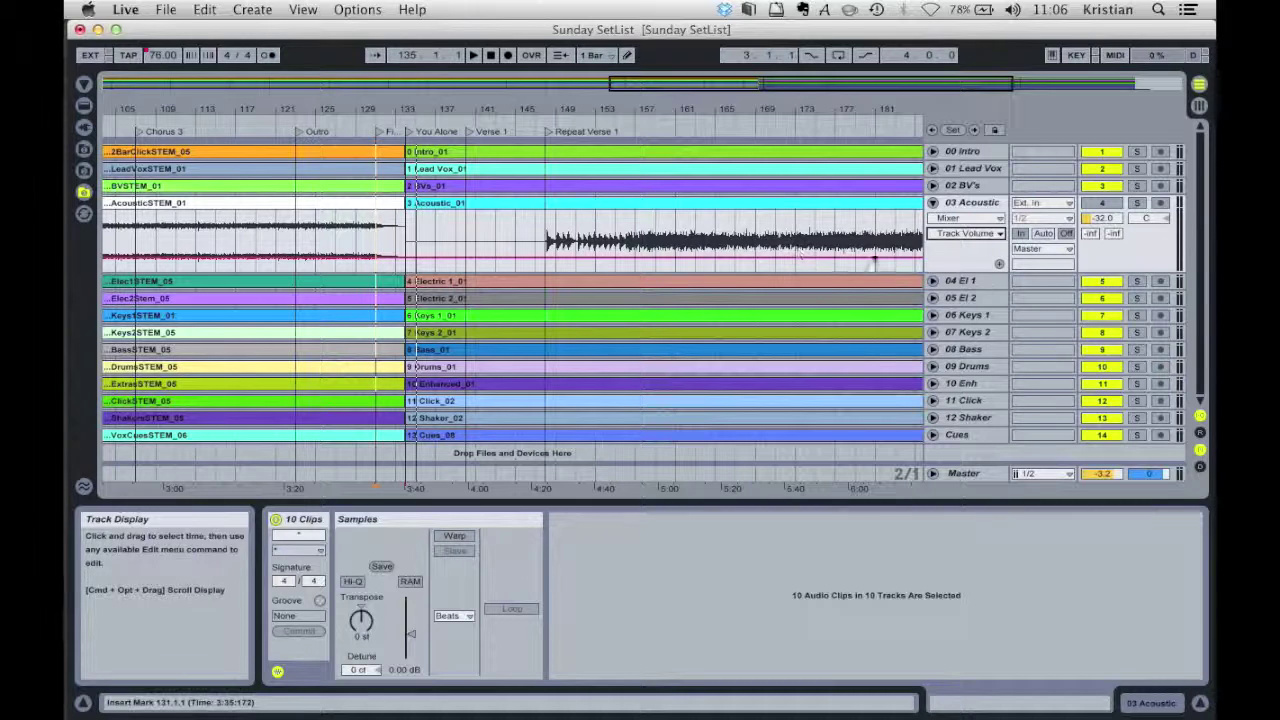
{"action": "left_click", "coordinate": [978, 233]}
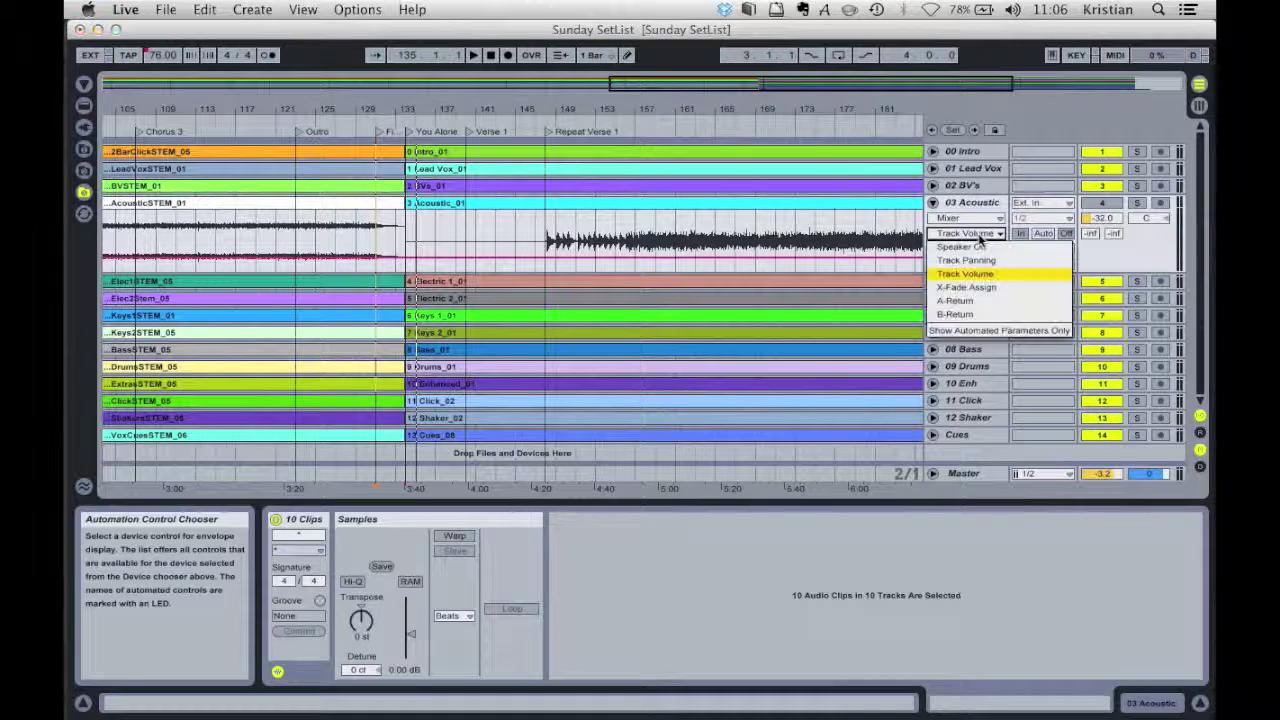
{"action": "left_click", "coordinate": [983, 274]}
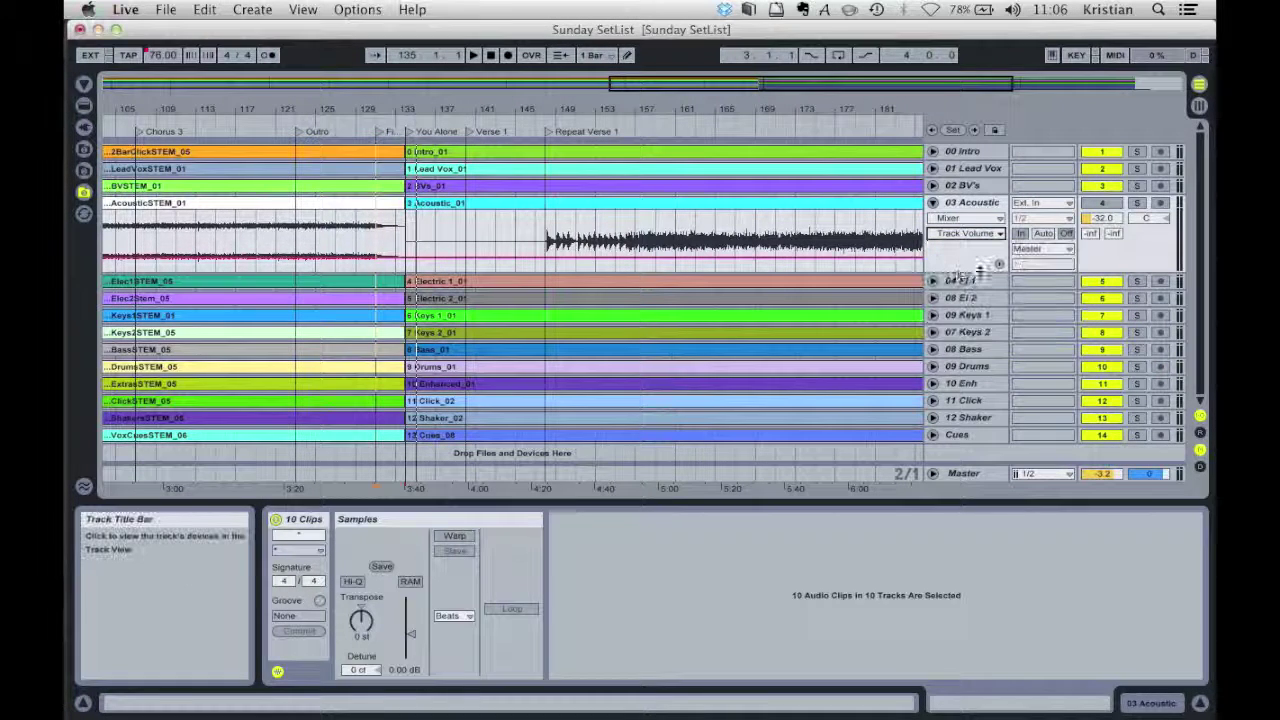
Step: Shape 03 Acoustic's Track Volume envelope to hold about -6 dB up to the You Alone locator and fall to -10.4 dB at bar 137
{"action": "left_click_drag", "start_coordinate": [407, 258], "coordinate": [417, 231]}
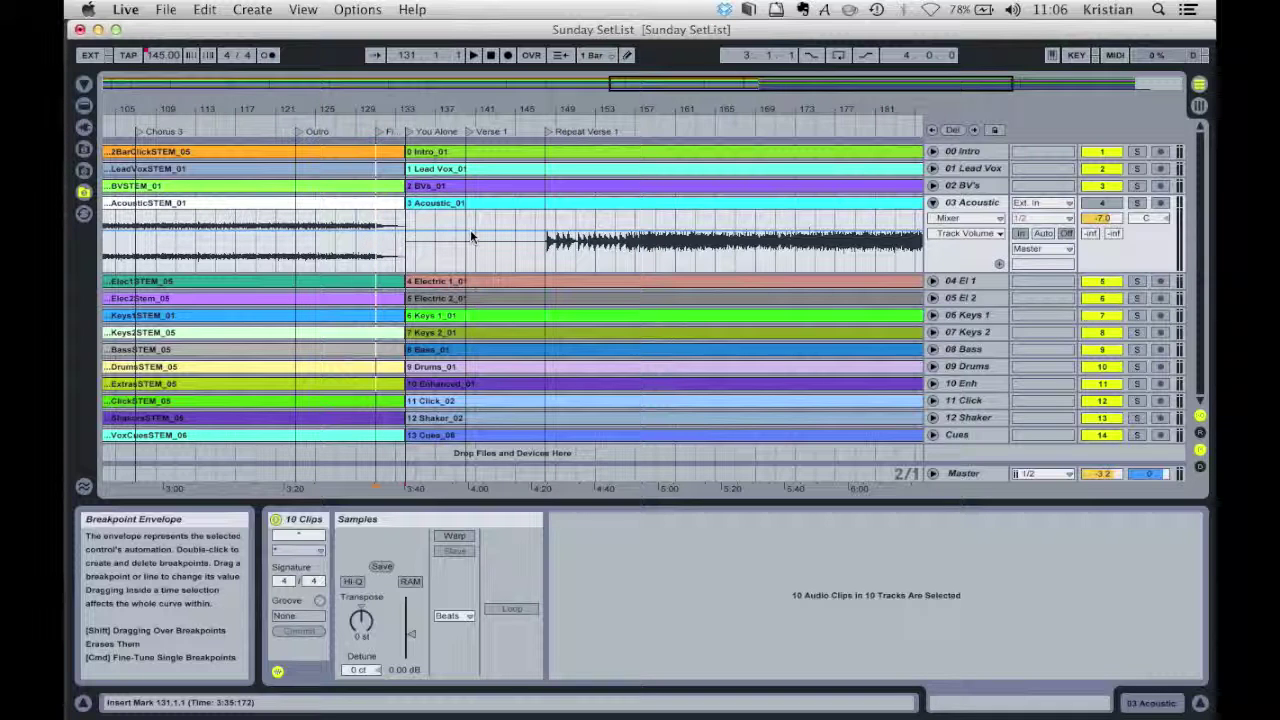
{"action": "left_click", "coordinate": [409, 231]}
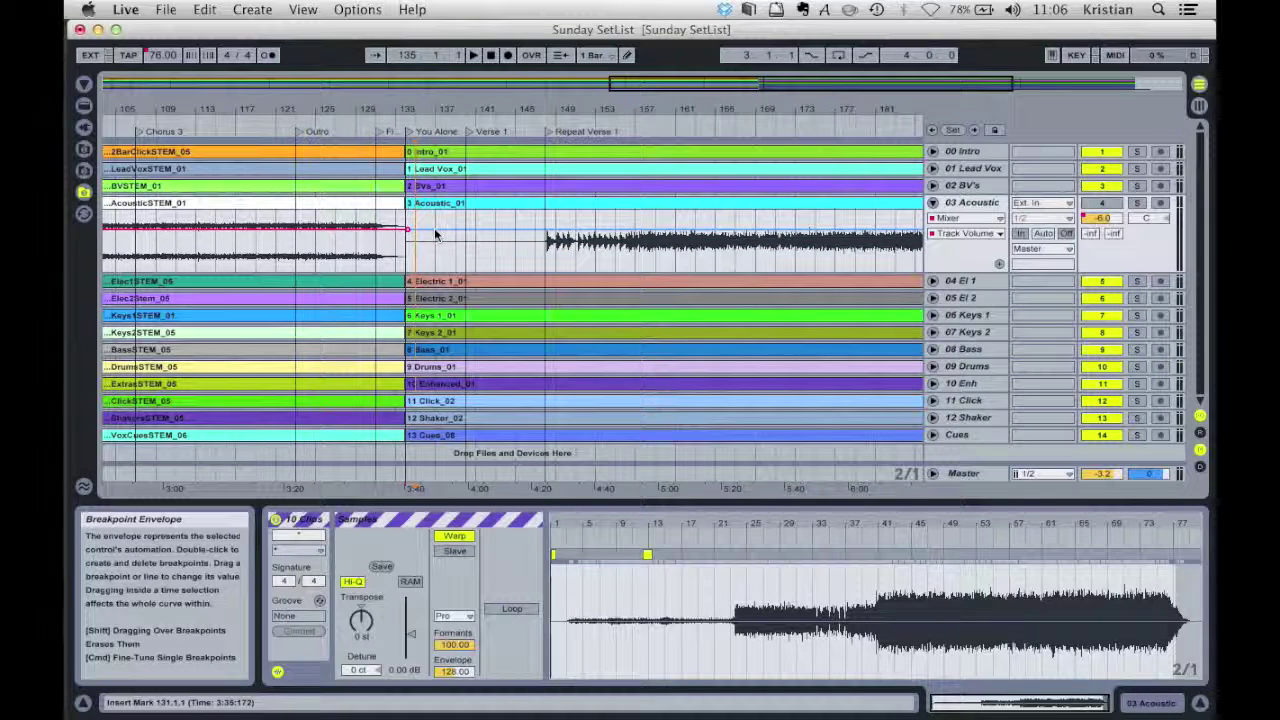
{"action": "mouse_move", "coordinate": [435, 232]}
{"action": "left_mouse_down"}
{"action": "mouse_move", "coordinate": [434, 253]}
{"action": "mouse_move", "coordinate": [435, 238]}
{"action": "left_mouse_up"}
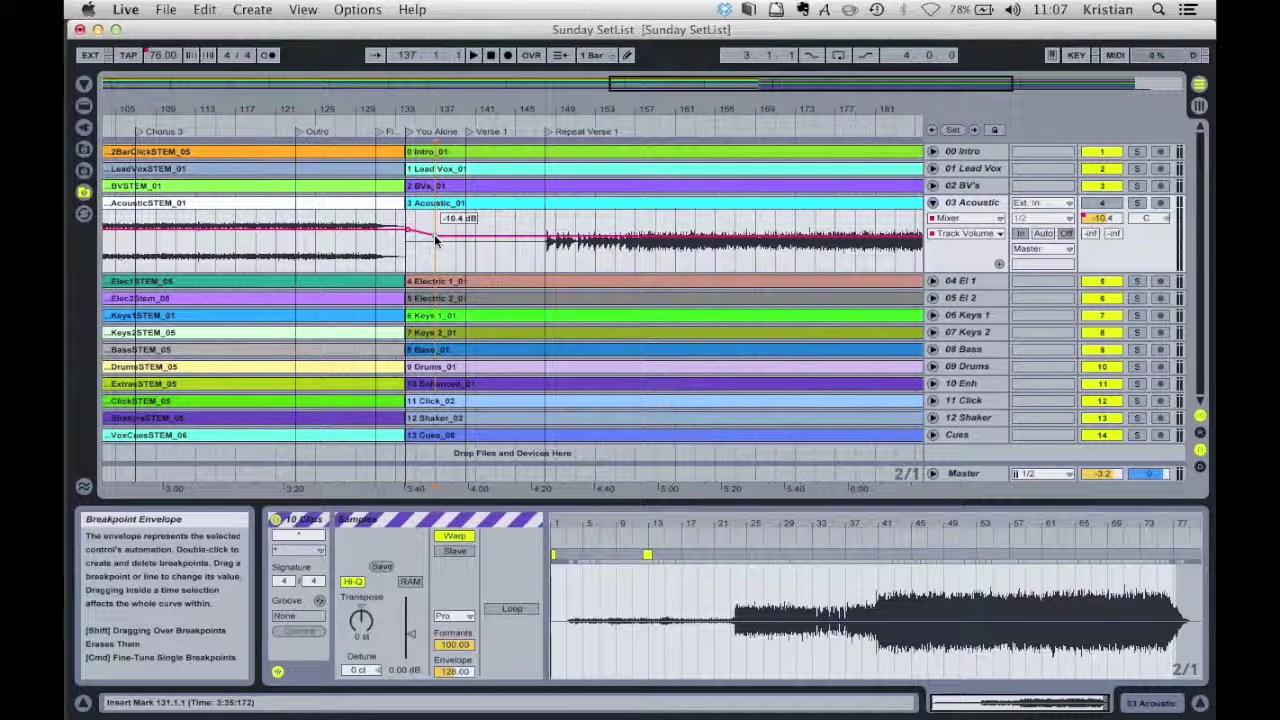
Step: Delete the track volume automation of 03 Acoustic
{"action": "right_click", "coordinate": [1095, 222]}
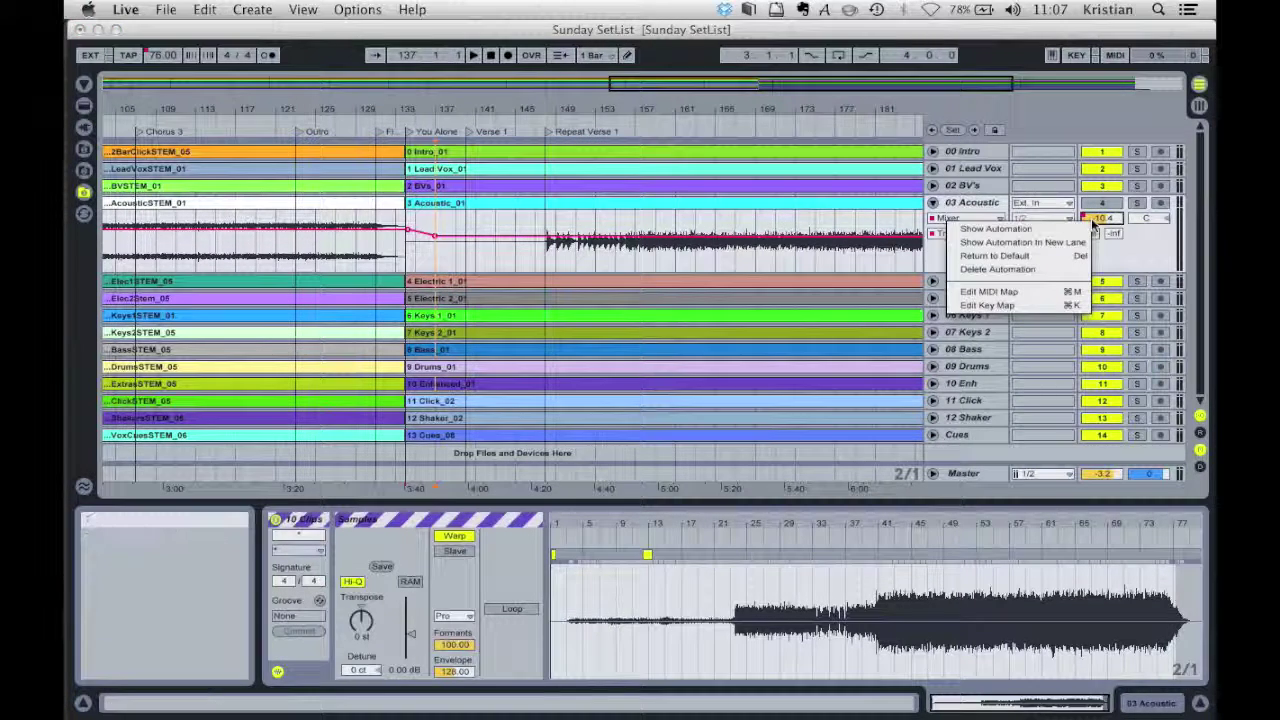
{"action": "left_click", "coordinate": [1062, 271]}
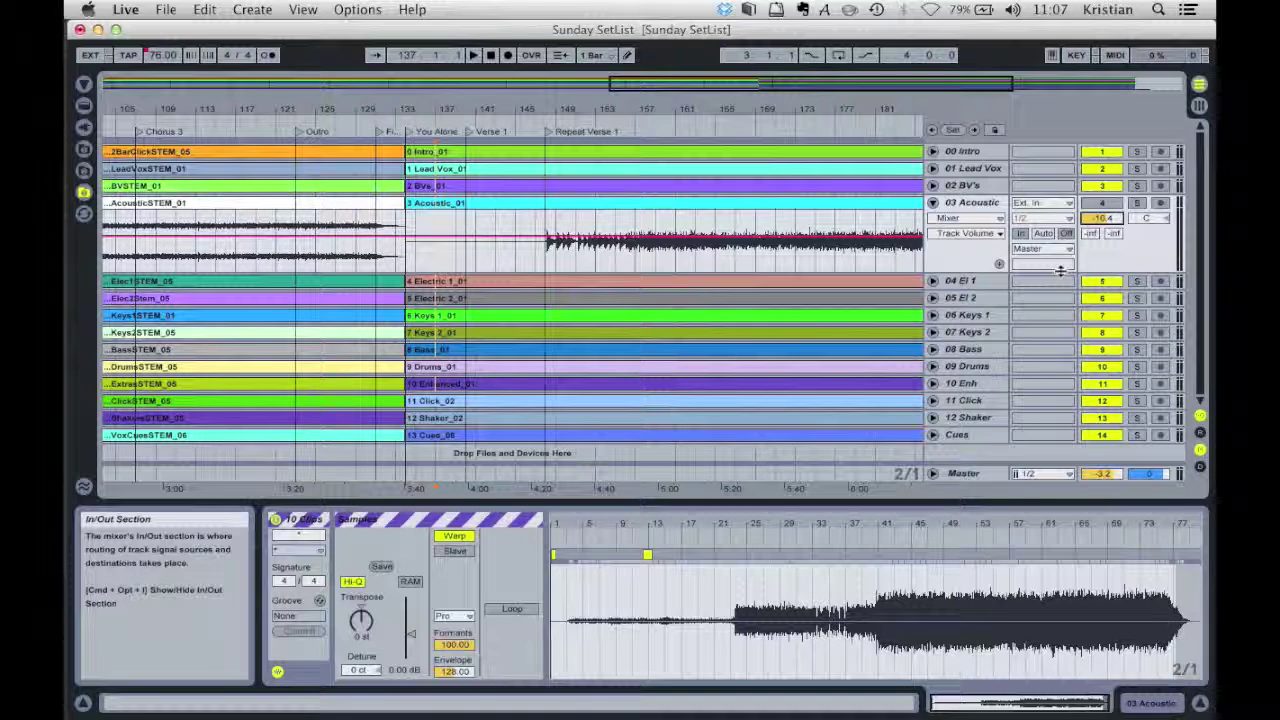
{"action": "left_click", "coordinate": [166, 9]}
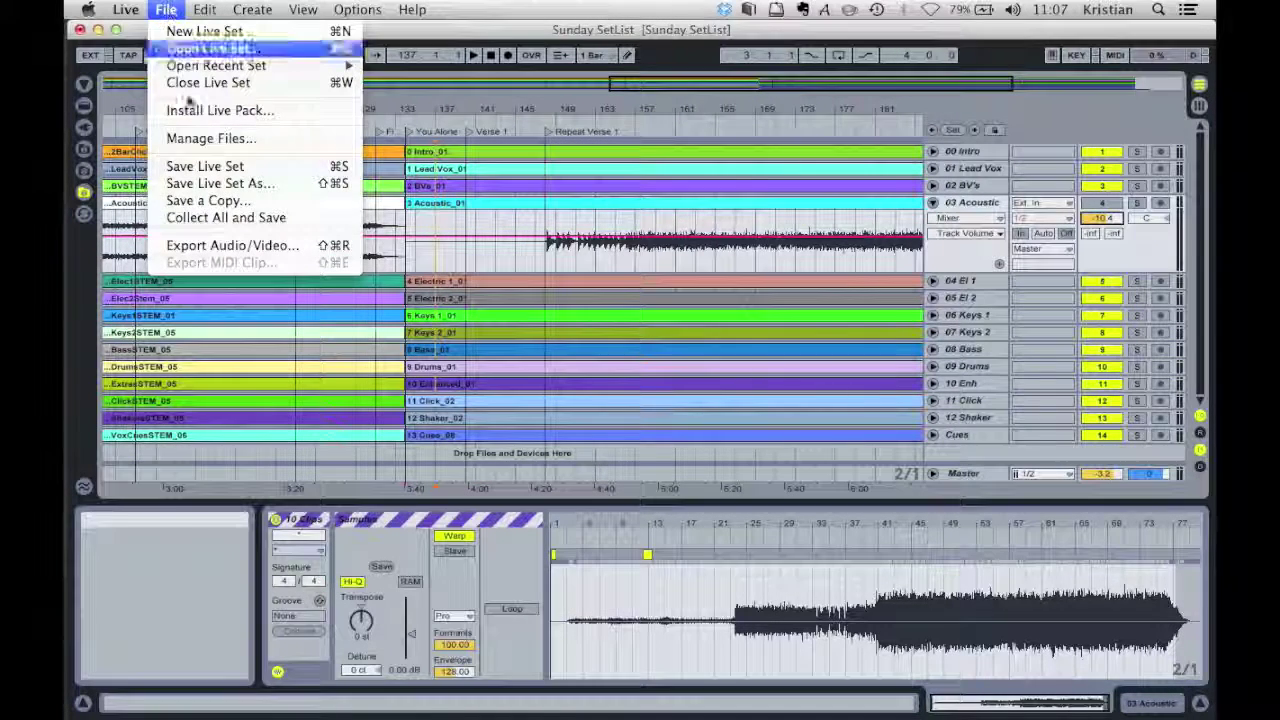
{"action": "left_click", "coordinate": [488, 38]}
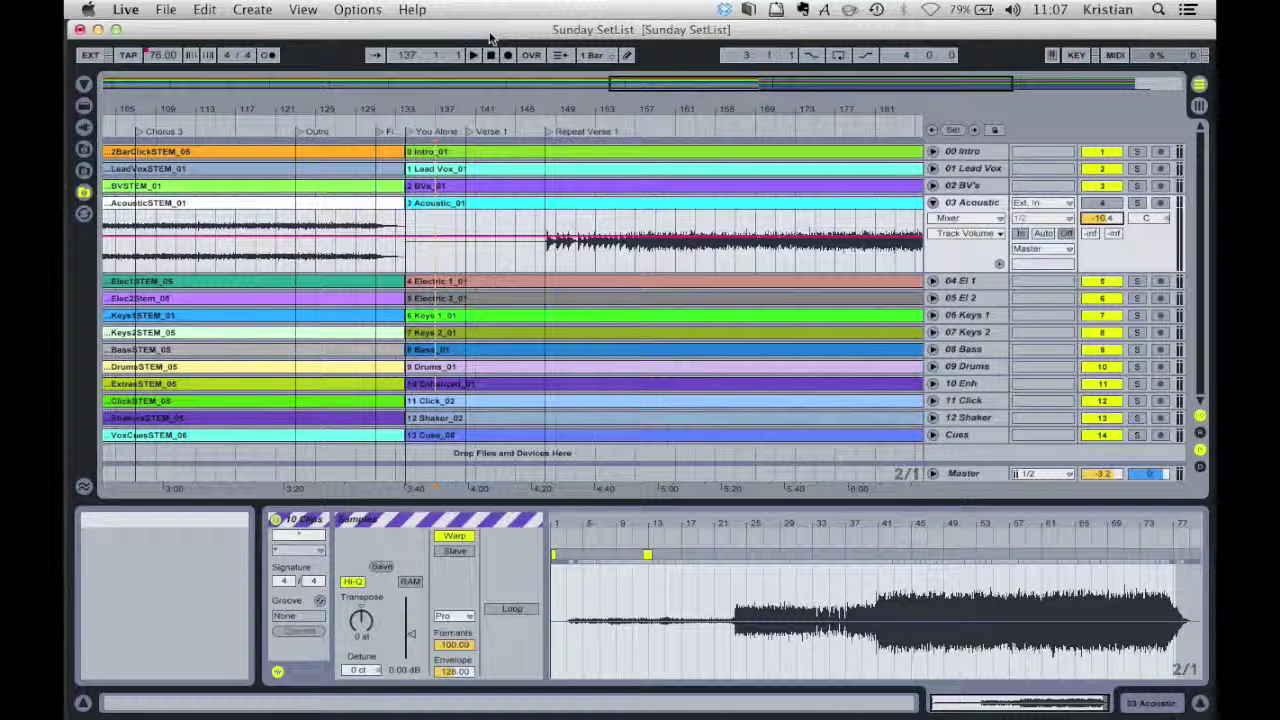